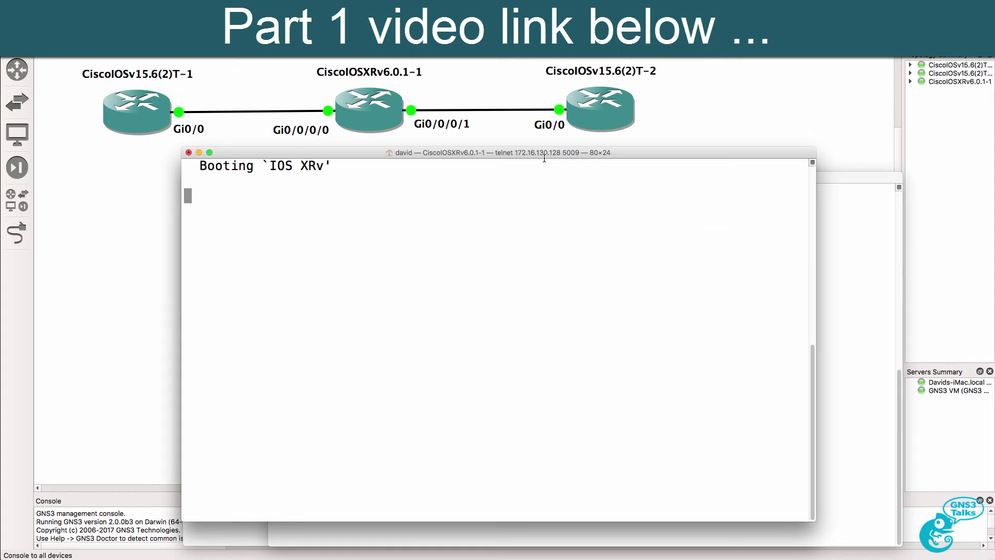
Arrange the router consoles and review the IOS XRv version and committed-software boot lines.
{"action": "left_click_drag", "start_coordinate": [831, 182], "coordinate": [894, 179]}
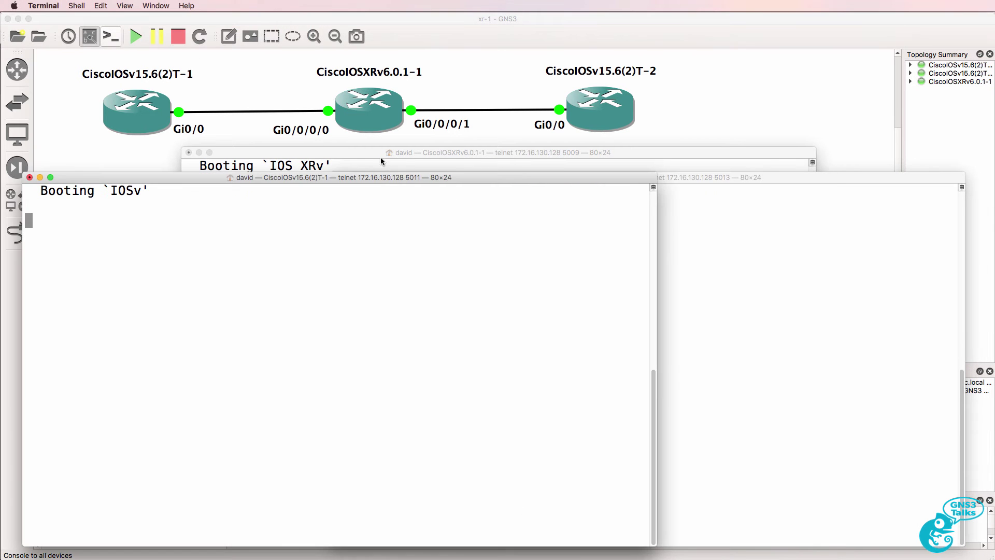
{"action": "left_click", "coordinate": [391, 154]}
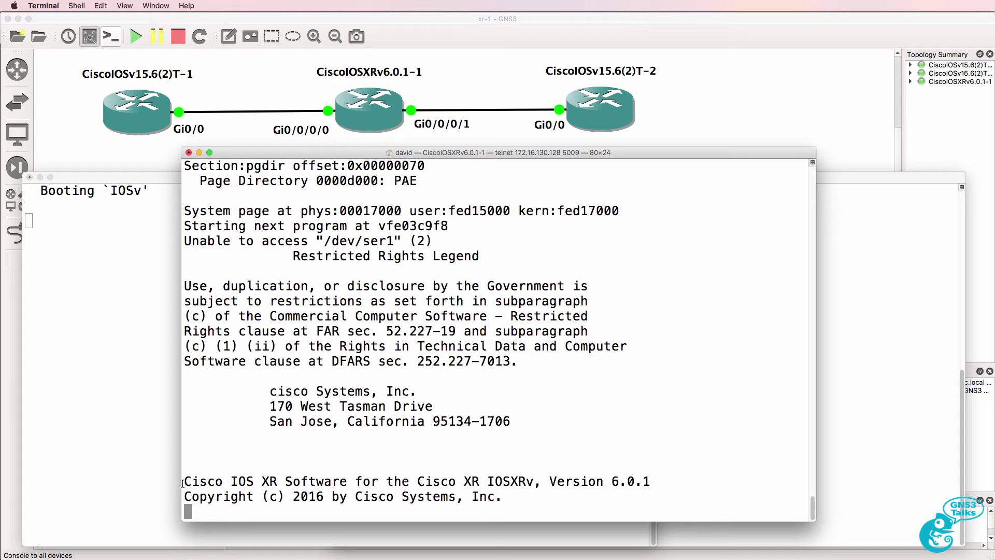
{"action": "left_click_drag", "start_coordinate": [185, 481], "coordinate": [569, 495]}
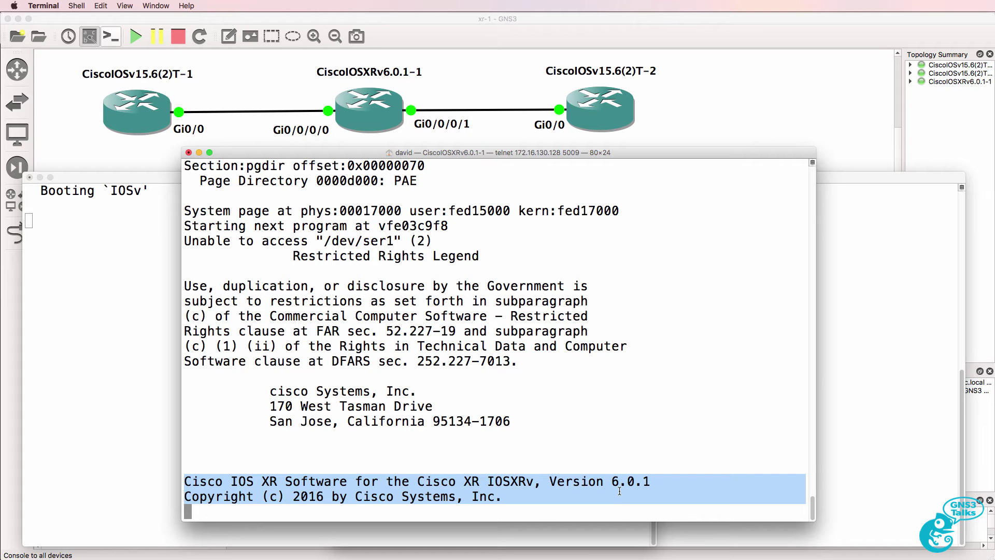
{"action": "left_click_drag", "start_coordinate": [705, 497], "coordinate": [186, 499]}
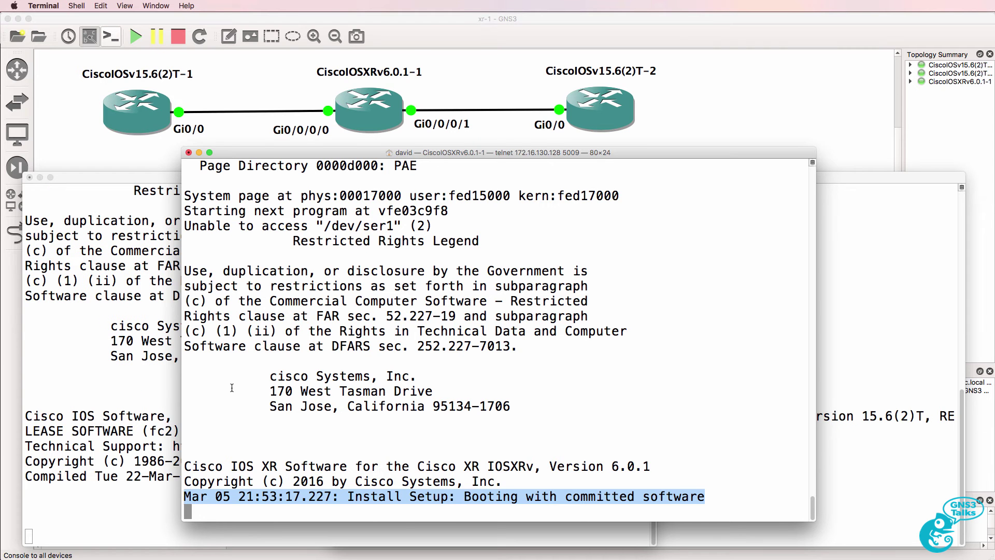
Check both IOSv consoles, then wake the IOS XRv console to its Username login prompt.
{"action": "left_click", "coordinate": [122, 326]}
{"action": "left_click", "coordinate": [880, 299]}
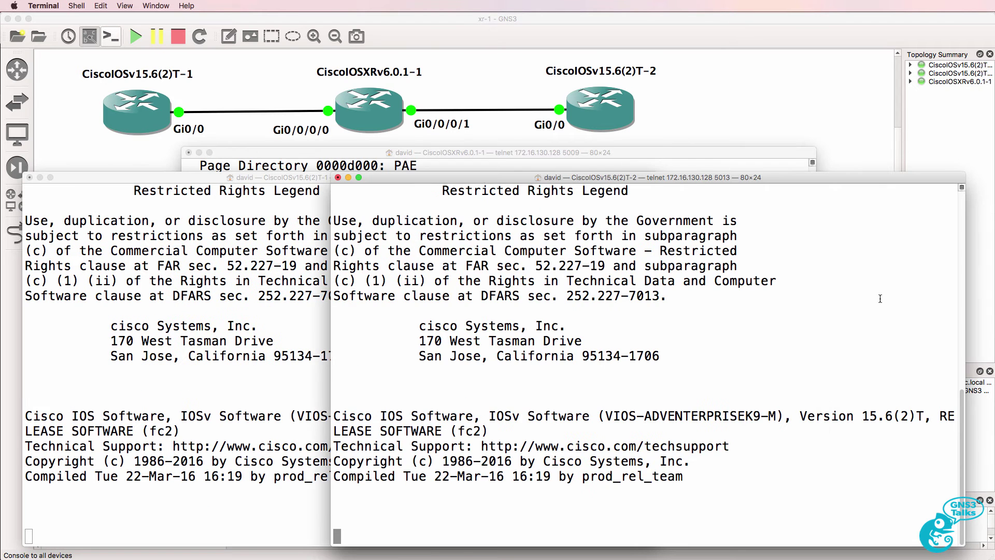
{"action": "left_click", "coordinate": [653, 165]}
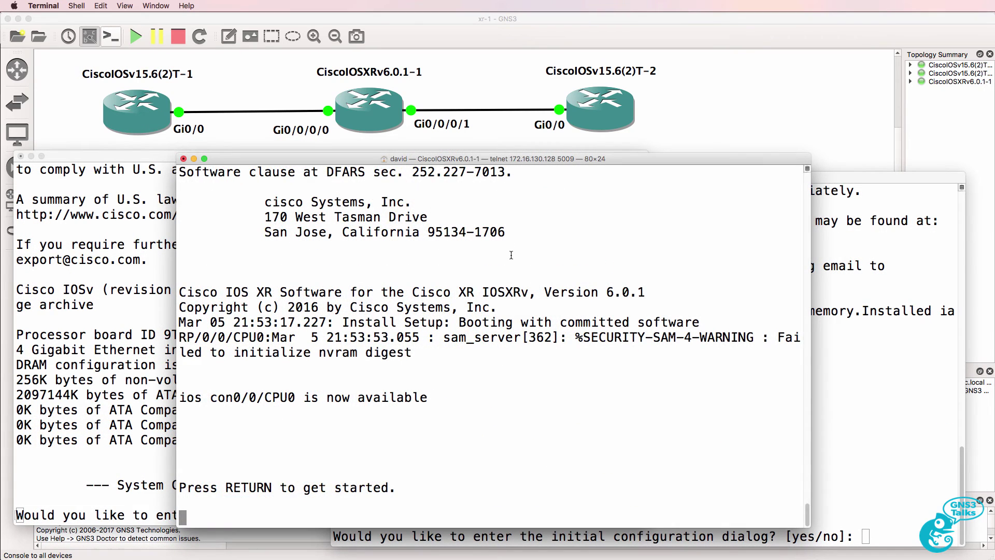
{"action": "key", "text": "Return"}
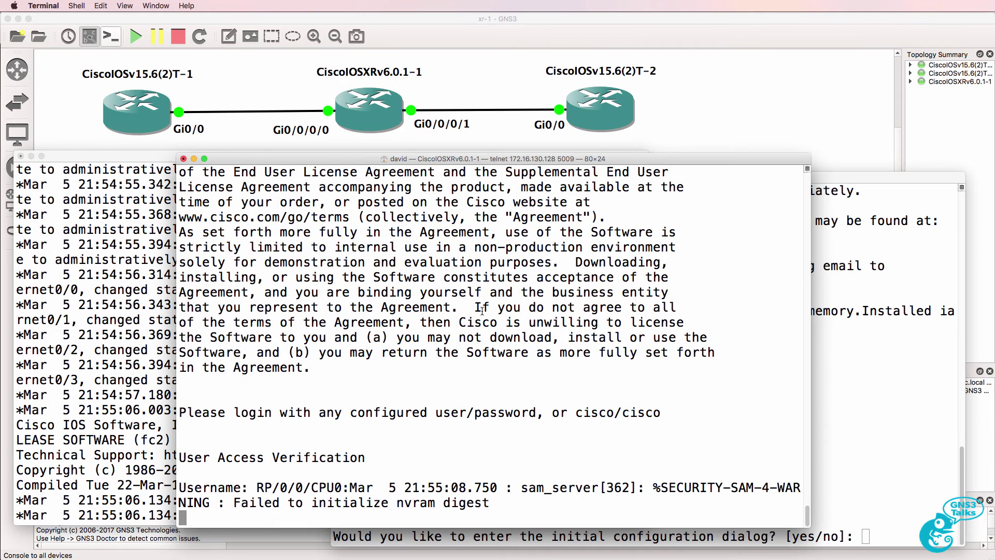
{"action": "type", "text": "cisco"}
{"action": "key", "text": "Return"}
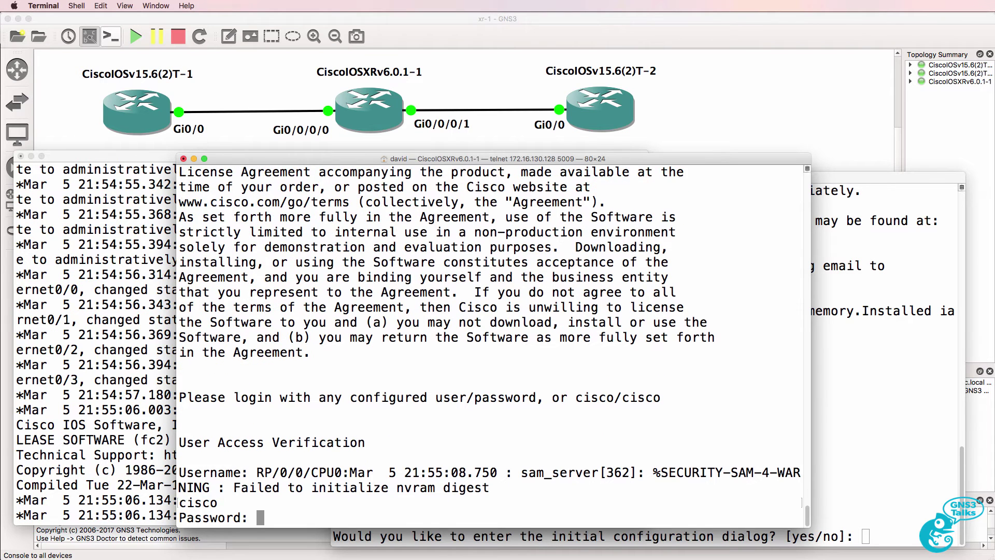
{"action": "type", "text": "cisco"}
{"action": "key", "text": "Return"}
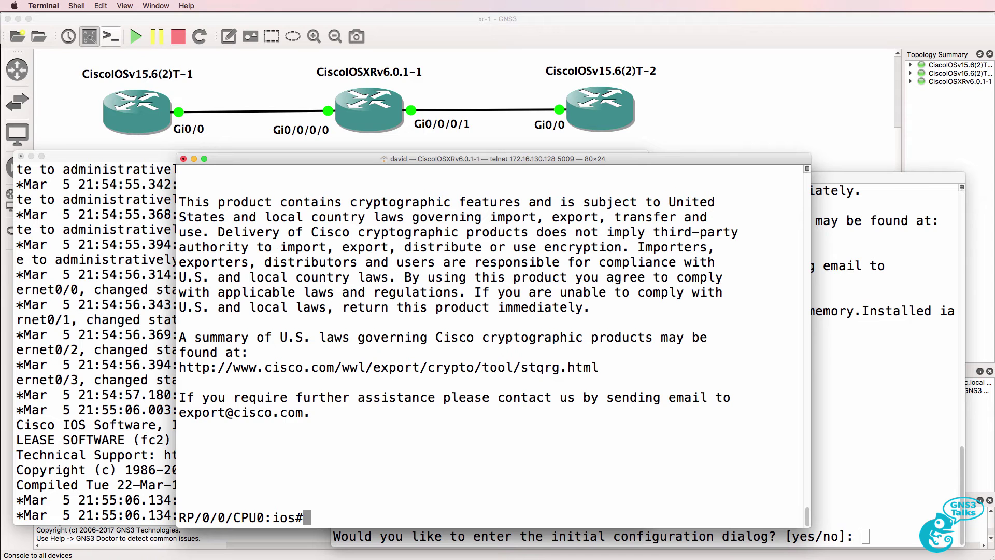
{"action": "key", "text": "Return"}
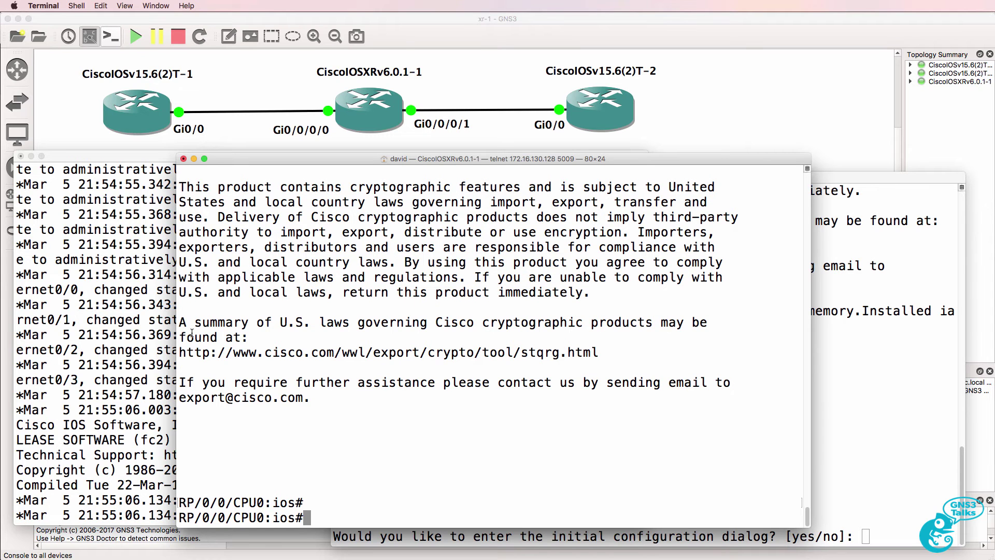
Answer 'no' to the second IOSv's initial configuration dialog and bring both IOSv routers to Router> prompts.
{"action": "left_click", "coordinate": [99, 338]}
{"action": "key", "text": "Return"}
{"action": "key", "text": "Return"}
{"action": "key", "text": "Return"}
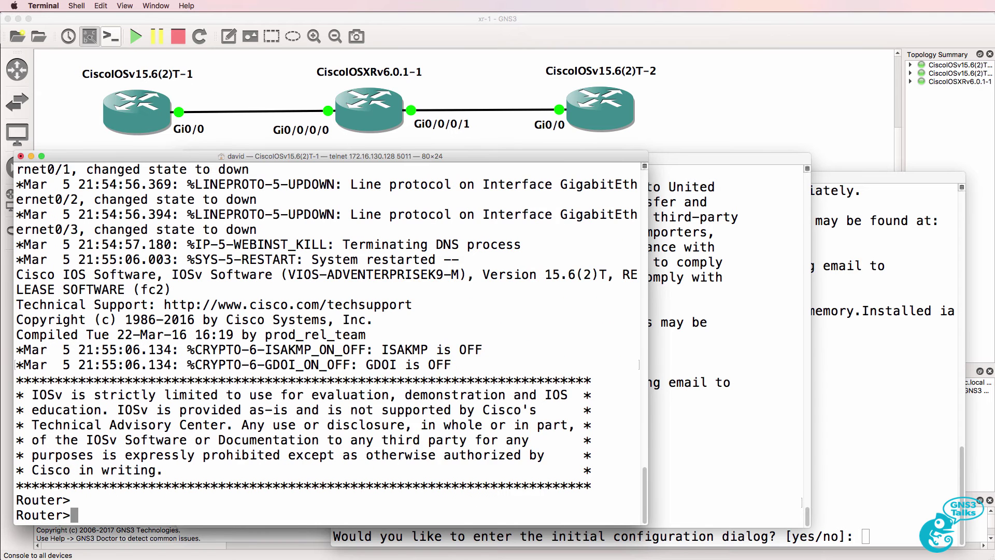
{"action": "left_click", "coordinate": [887, 341]}
{"action": "type", "text": "no"}
{"action": "key", "text": "Return"}
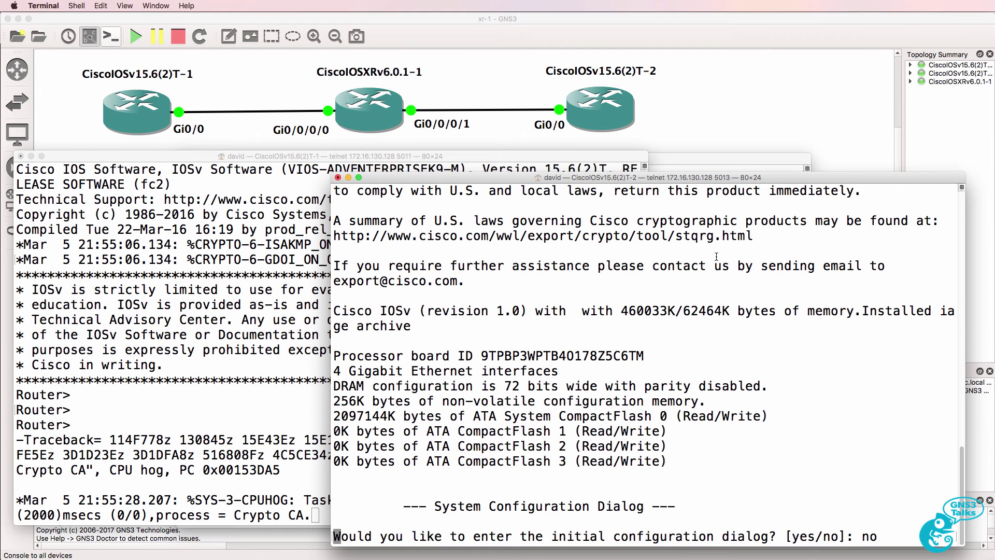
{"action": "key", "text": "Return"}
{"action": "key", "text": "Return"}
{"action": "key", "text": "Return"}
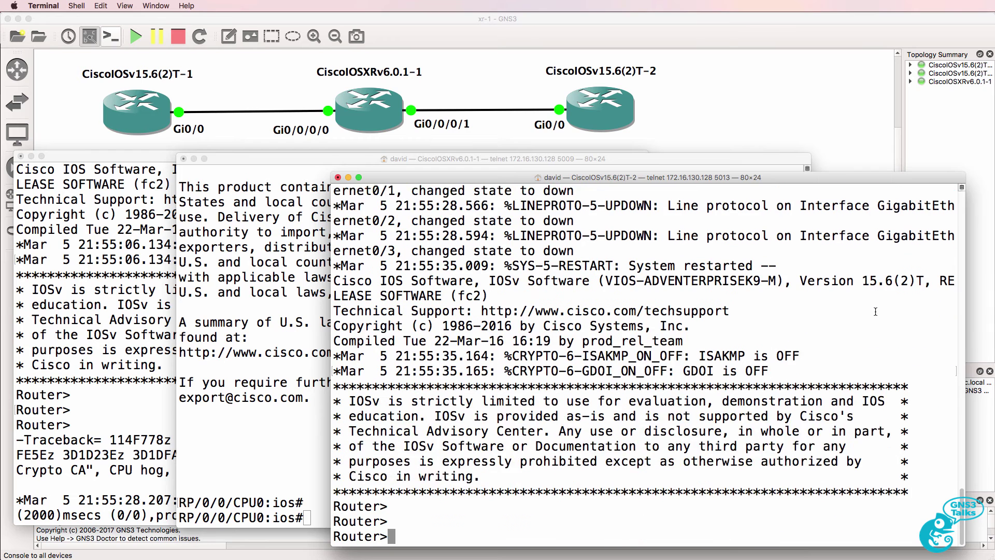
{"action": "left_click", "coordinate": [152, 338]}
{"action": "key", "text": "Return"}
{"action": "key", "text": "Return"}
{"action": "key", "text": "Return"}
{"action": "key", "text": "Return"}
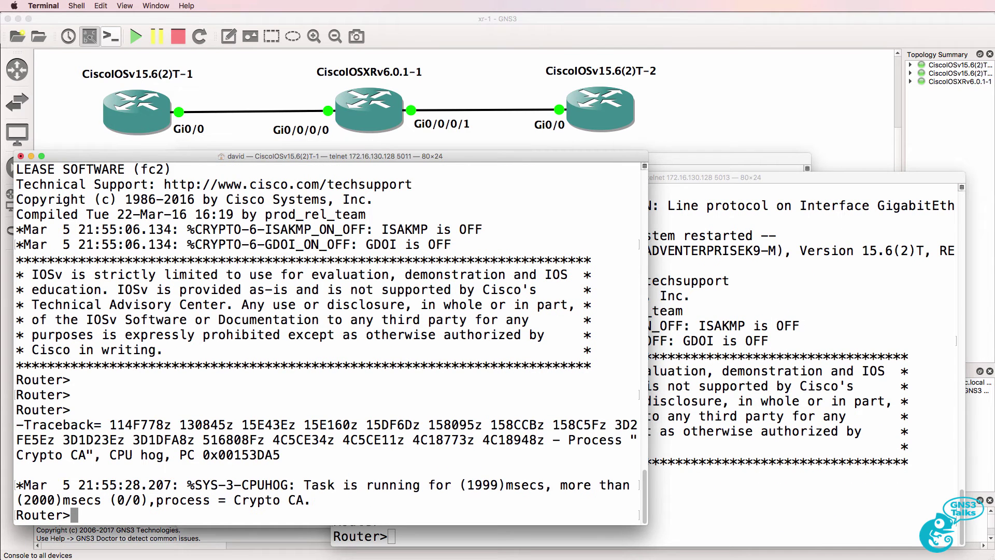
{"action": "left_click", "coordinate": [681, 168]}
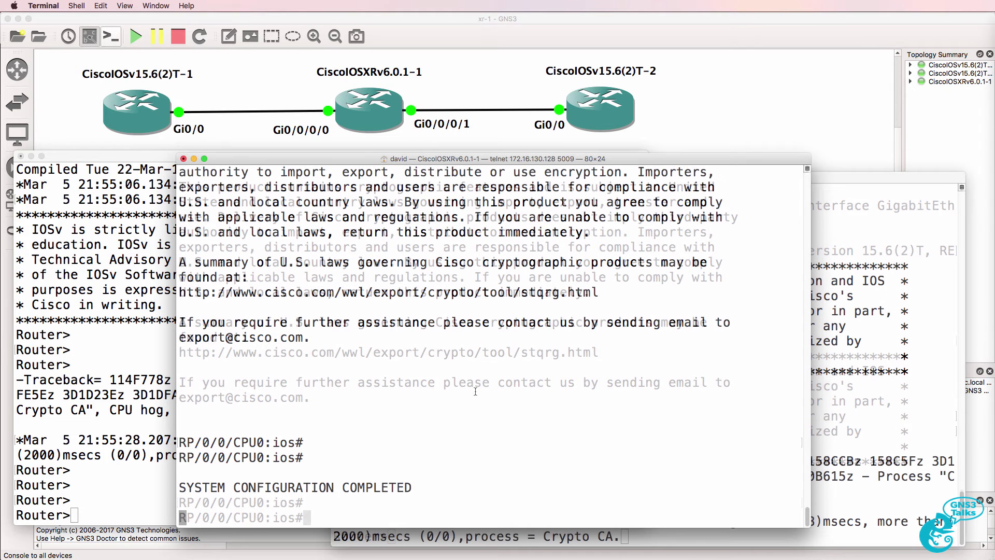
On XRv, show the running configuration and 'sh ip int brief' with all interfaces unassigned.
{"action": "type", "text": "sh run"}
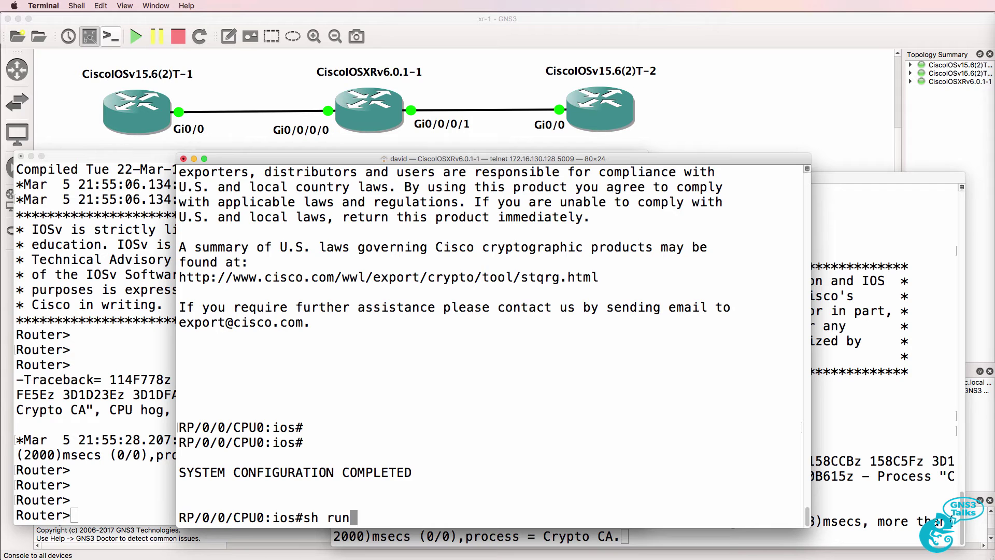
{"action": "key", "text": "Return"}
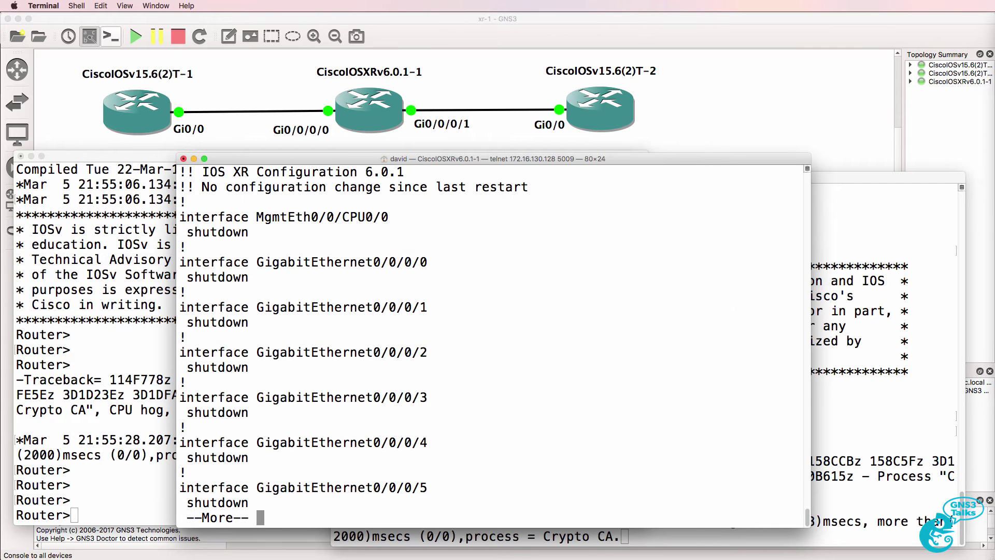
{"action": "key", "text": "space"}
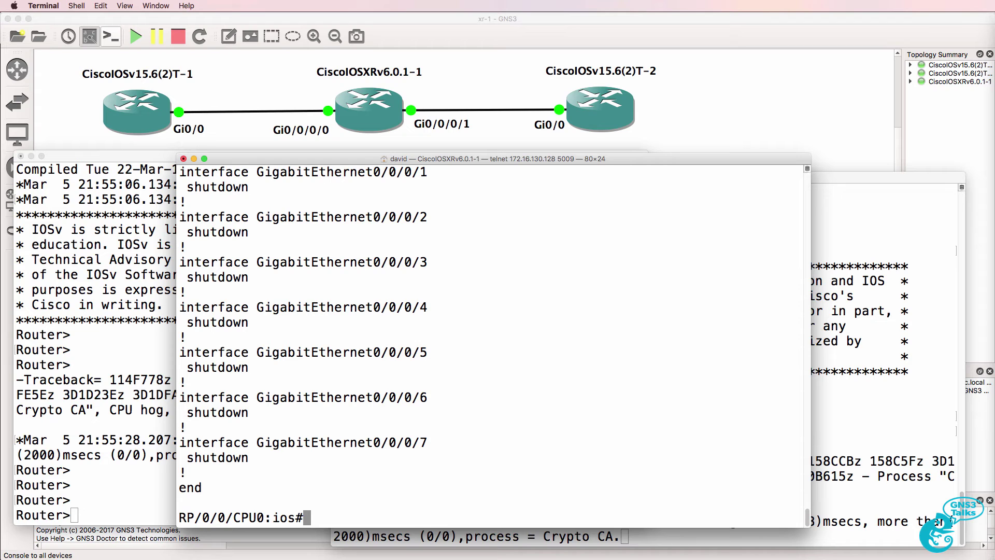
{"action": "type", "text": "sh ip i"}
{"action": "key", "text": "BackSpace"}
{"action": "key", "text": "BackSpace"}
{"action": "type", "text": "int brief"}
{"action": "key", "text": "Return"}
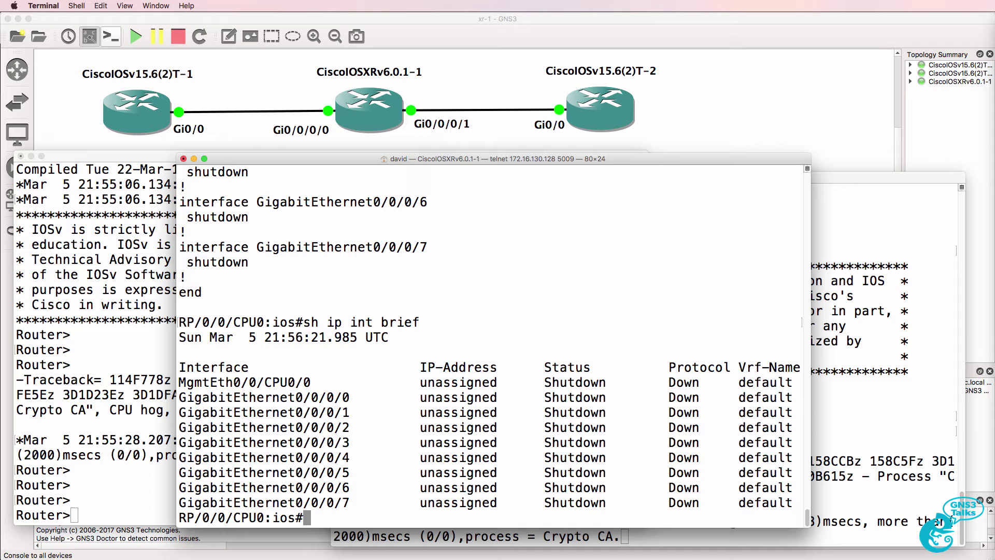
Run 'sh configuration commit list' on XRv, using ? help, to show no commits yet.
{"action": "type", "text": "sh configuration"}
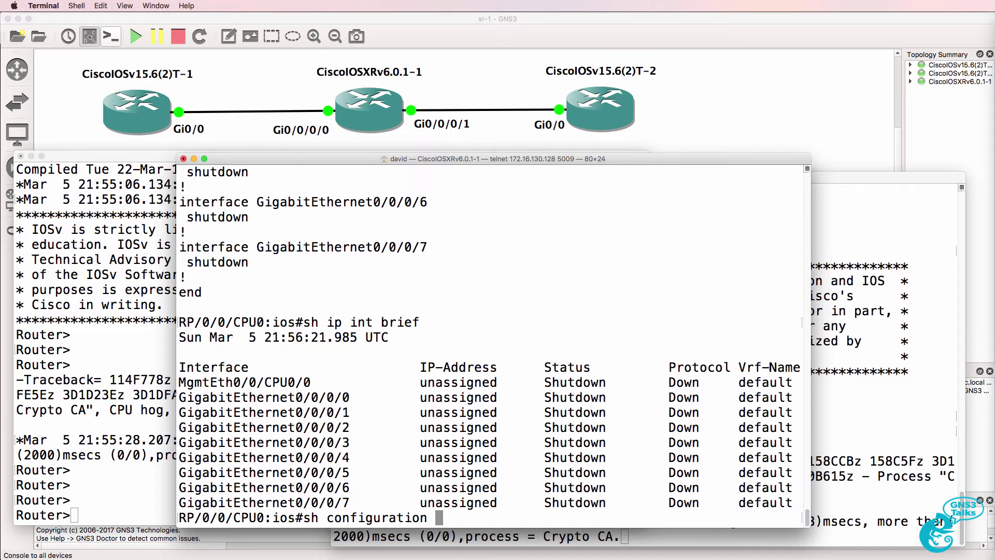
{"action": "key", "text": "Return"}
{"action": "key", "text": "Up"}
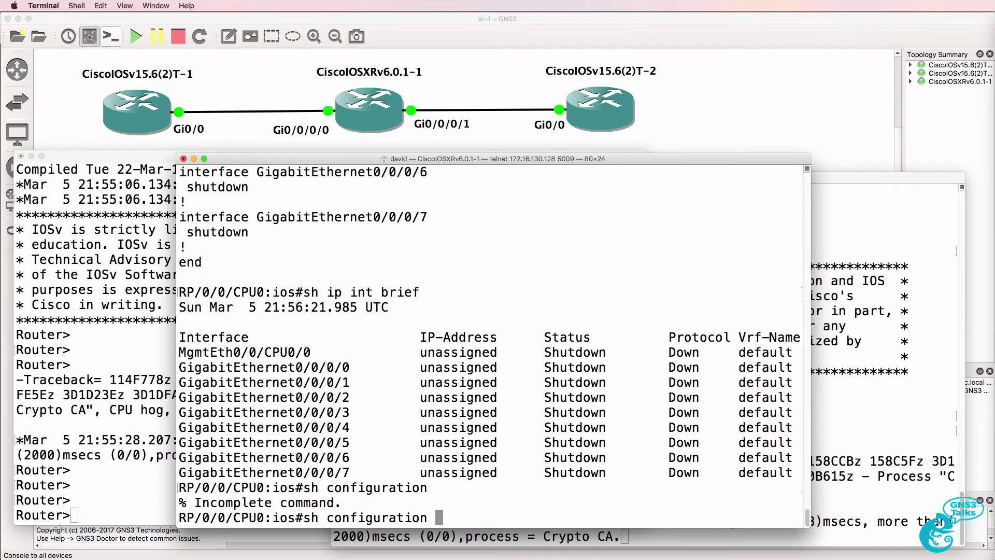
{"action": "type", "text": "?"}
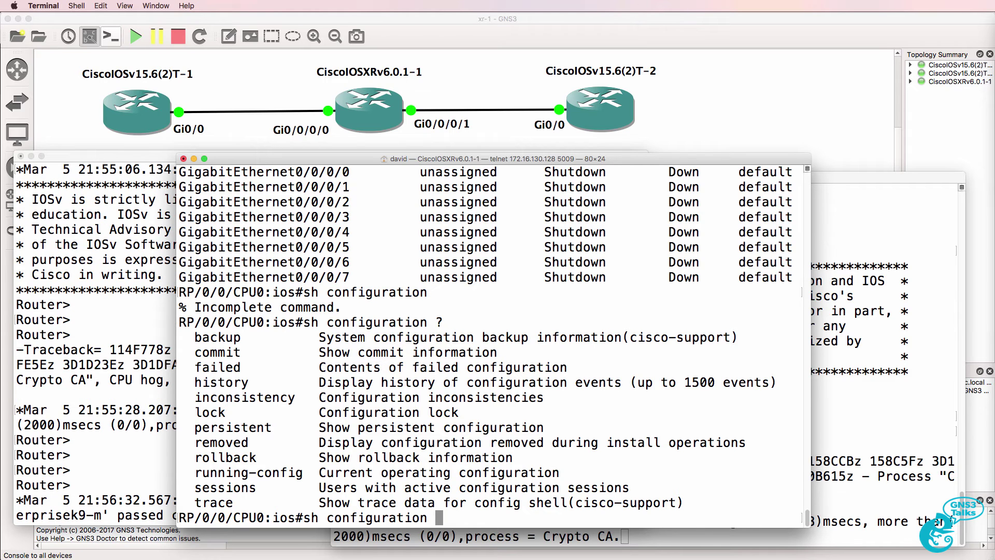
{"action": "type", "text": "commit "}
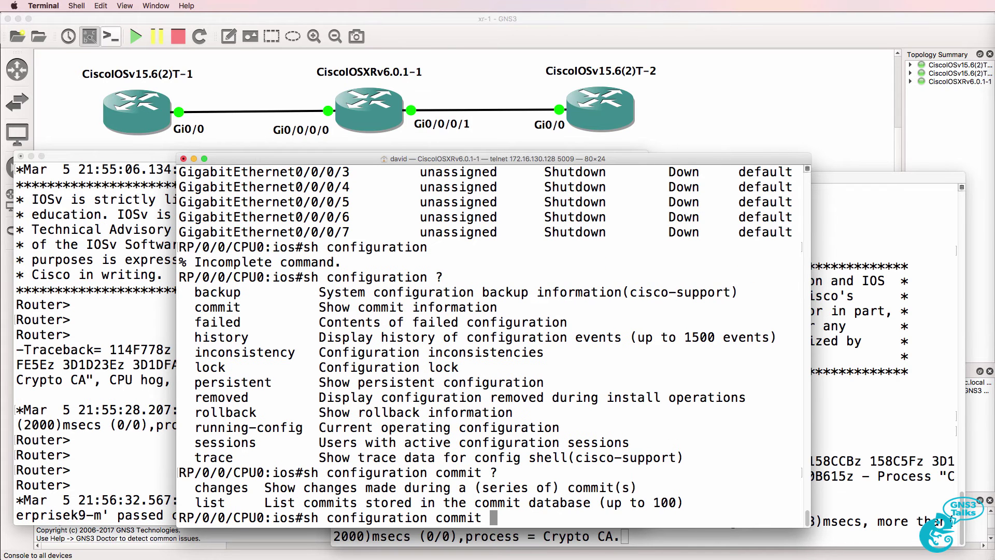
{"action": "type", "text": "?list"}
{"action": "key", "text": "Return"}
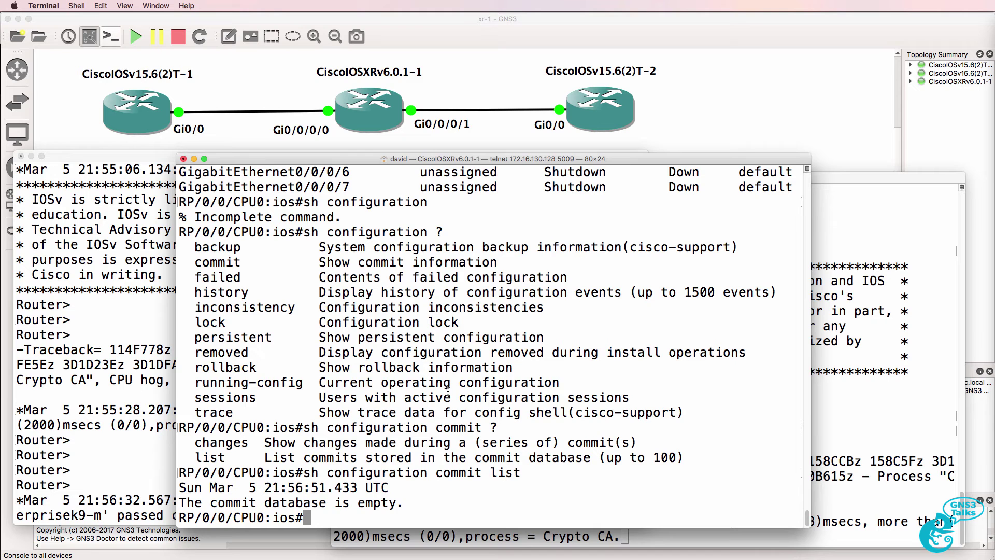
Enter privileged mode on the first IOSv with 'en' and confirm 'startup-config is not present'.
{"action": "left_click", "coordinate": [31, 388]}
{"action": "key", "text": "Return"}
{"action": "type", "text": "en"}
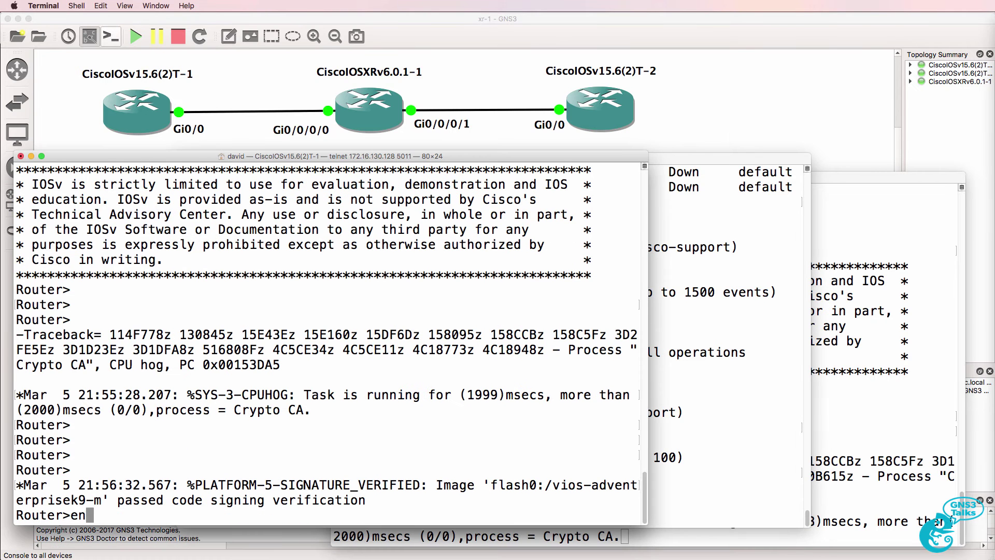
{"action": "key", "text": "Return"}
{"action": "type", "text": "show conf"}
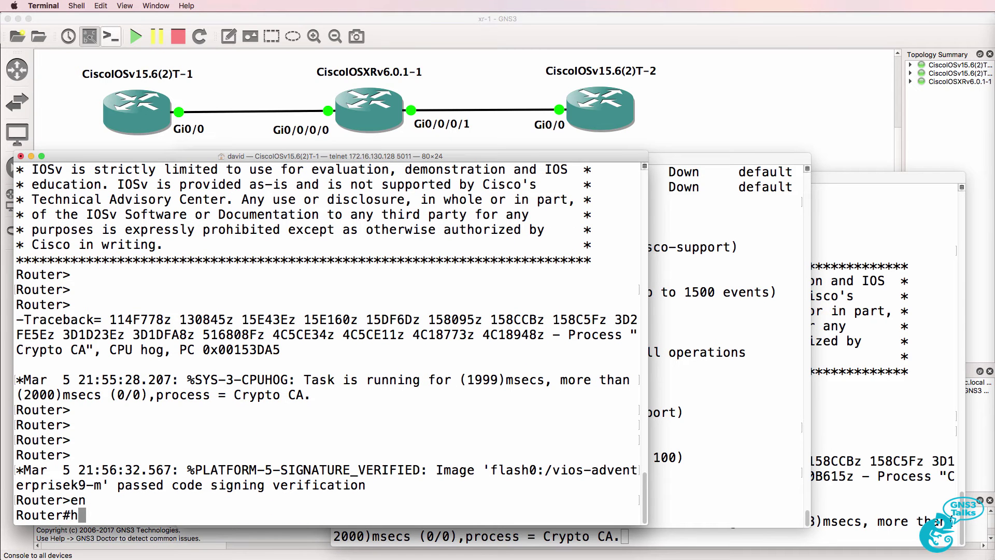
{"action": "type", "text": "i"}
{"action": "key", "text": "Tab"}
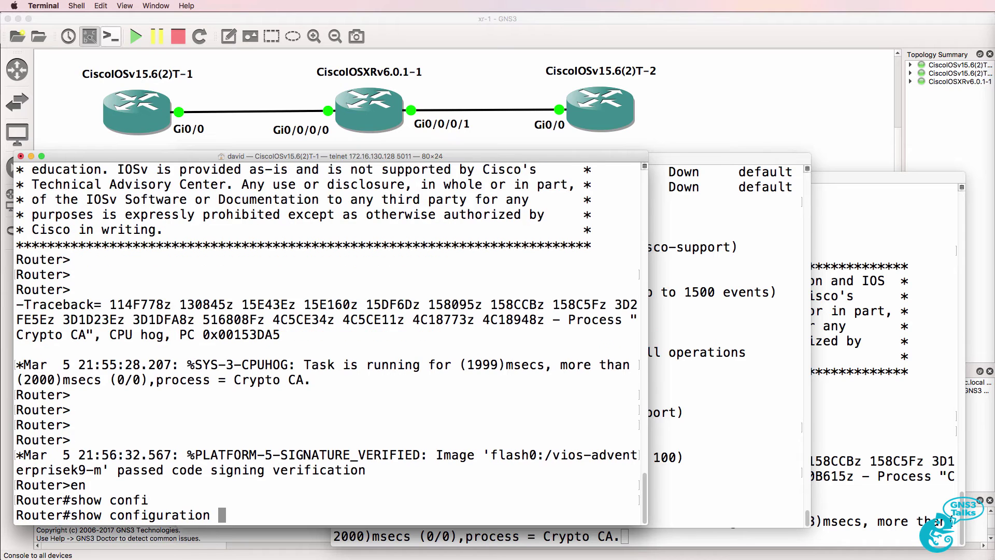
{"action": "type", "text": "?"}
{"action": "key", "text": "Return"}
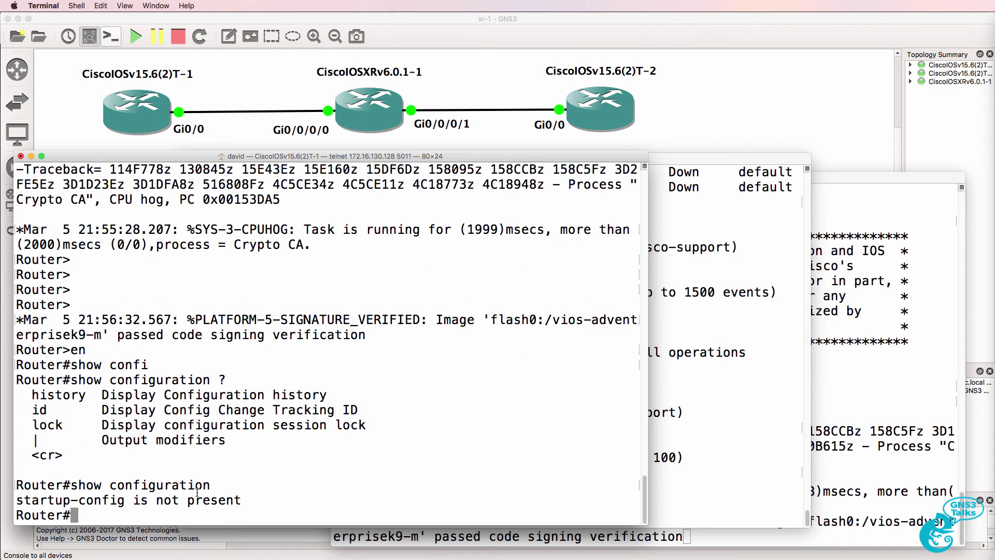
{"action": "left_click_drag", "start_coordinate": [236, 500], "coordinate": [2, 504]}
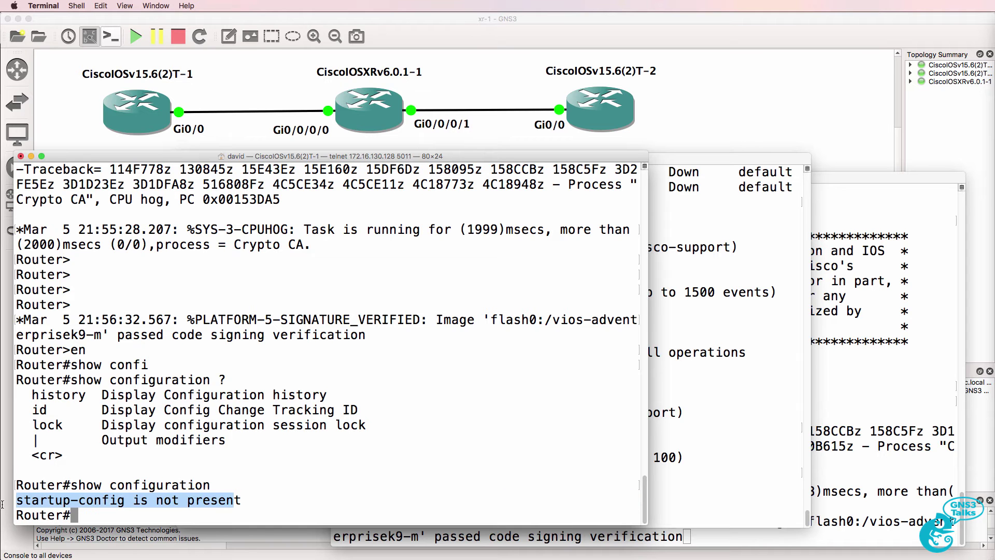
On XRv, enter 'conf t' and 'int loop 0', then query 'ip address ?' options.
{"action": "left_click", "coordinate": [668, 403]}
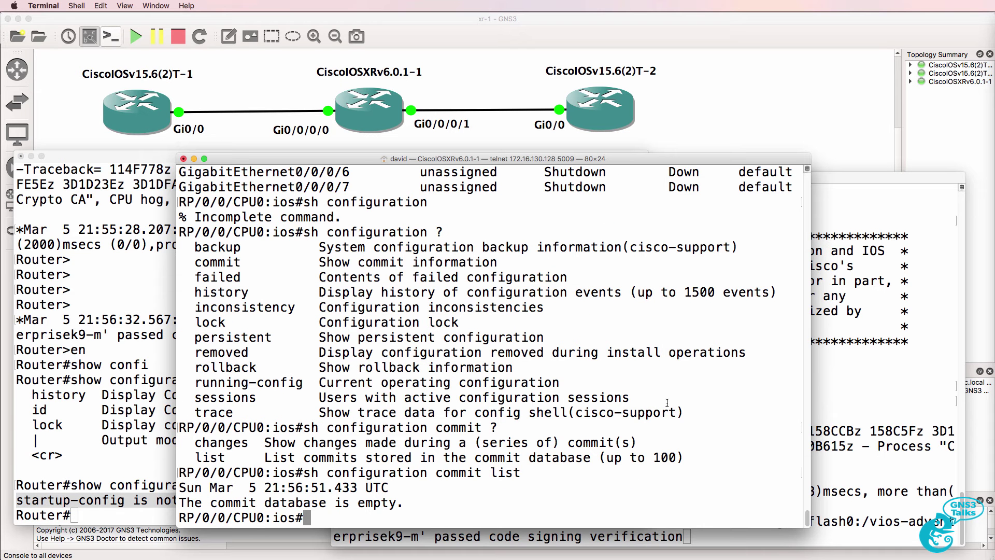
{"action": "type", "text": "conf t"}
{"action": "key", "text": "Return"}
{"action": "type", "text": "int loop 0"}
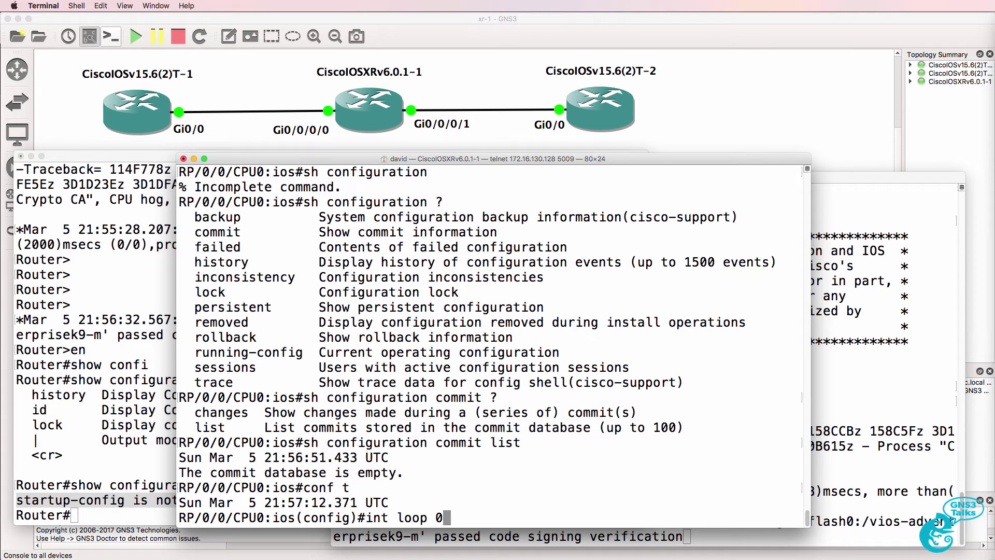
{"action": "key", "text": "Return"}
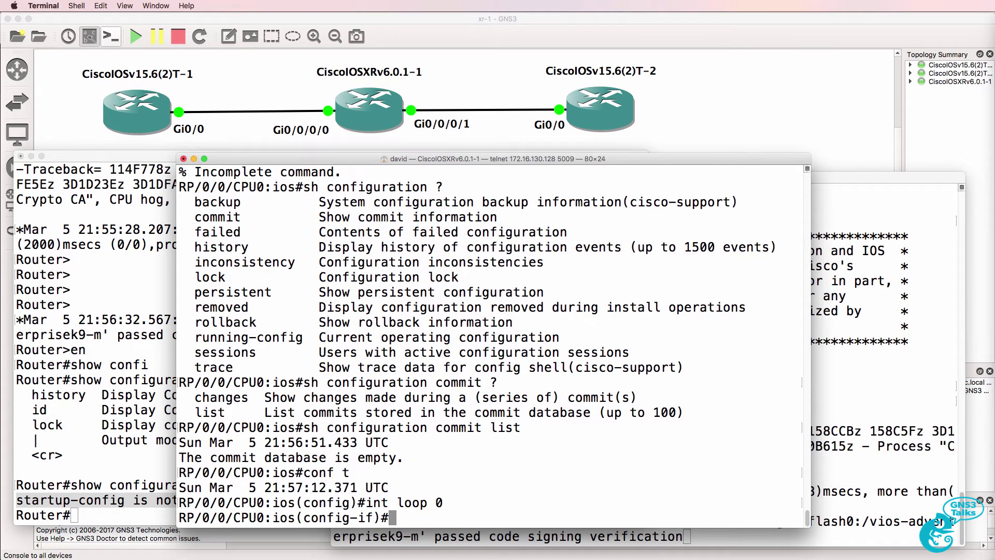
{"action": "type", "text": "ip address ?"}
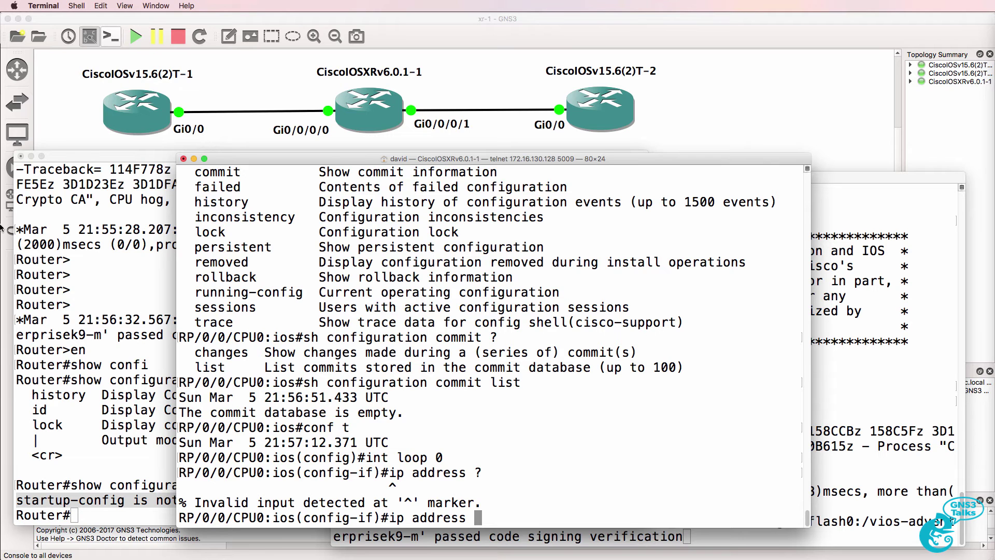
{"action": "left_click", "coordinate": [139, 272]}
Assign 1.1.1.1 255.255.255.255 to the first IOSv's Loopback0, then try the ip address command on XRv.
{"action": "type", "text": "conf t"}
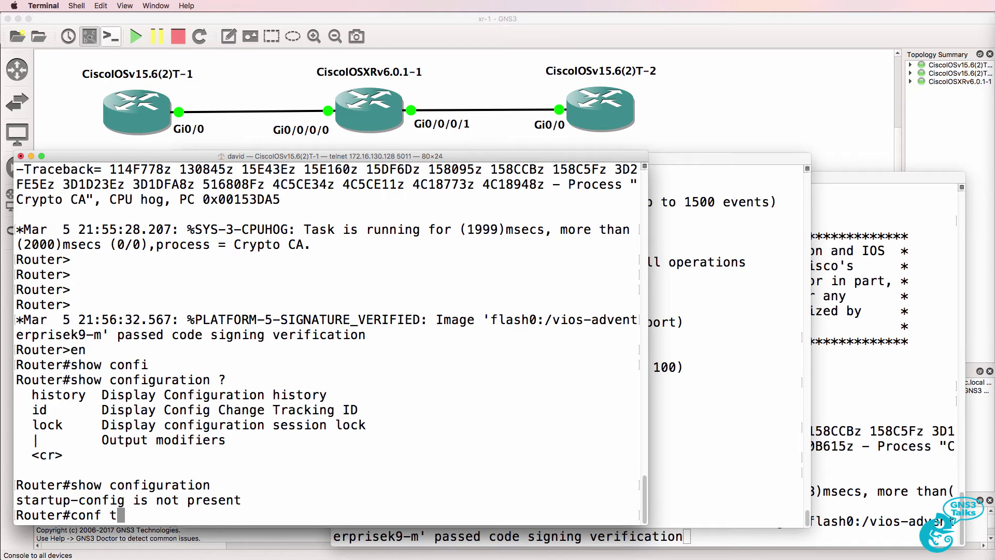
{"action": "key", "text": "Return"}
{"action": "type", "text": "int loop 0"}
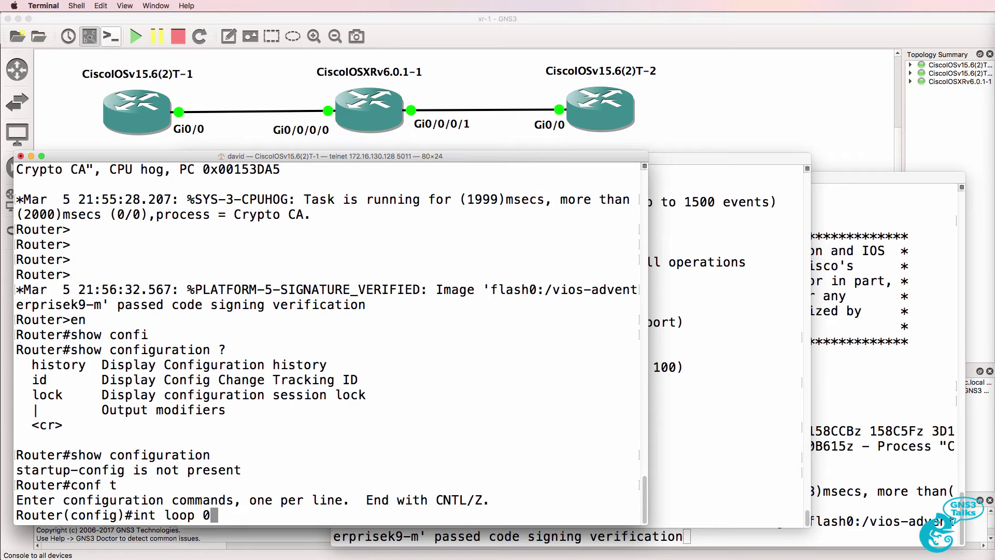
{"action": "key", "text": "Return"}
{"action": "type", "text": "ip add"}
{"action": "key", "text": "Tab"}
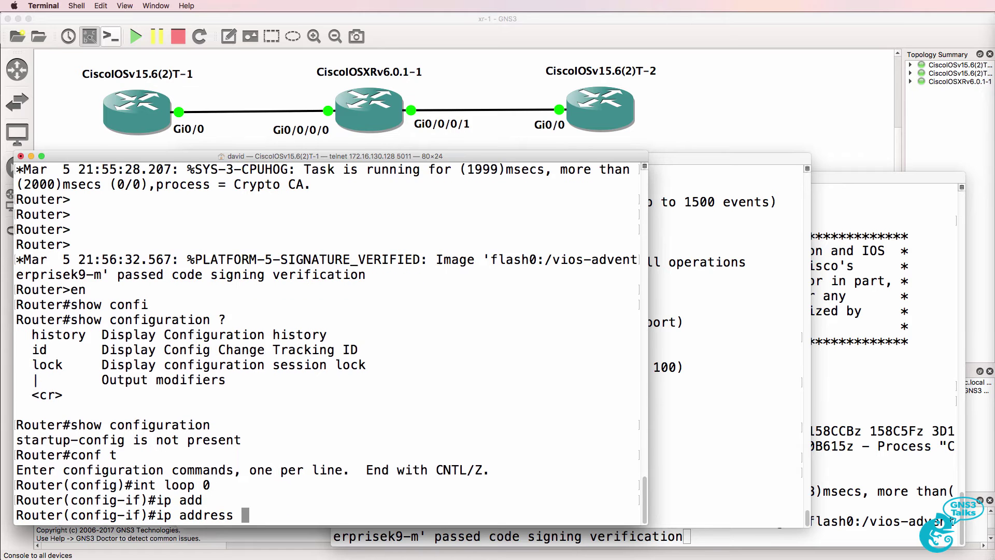
{"action": "type", "text": "?1."}
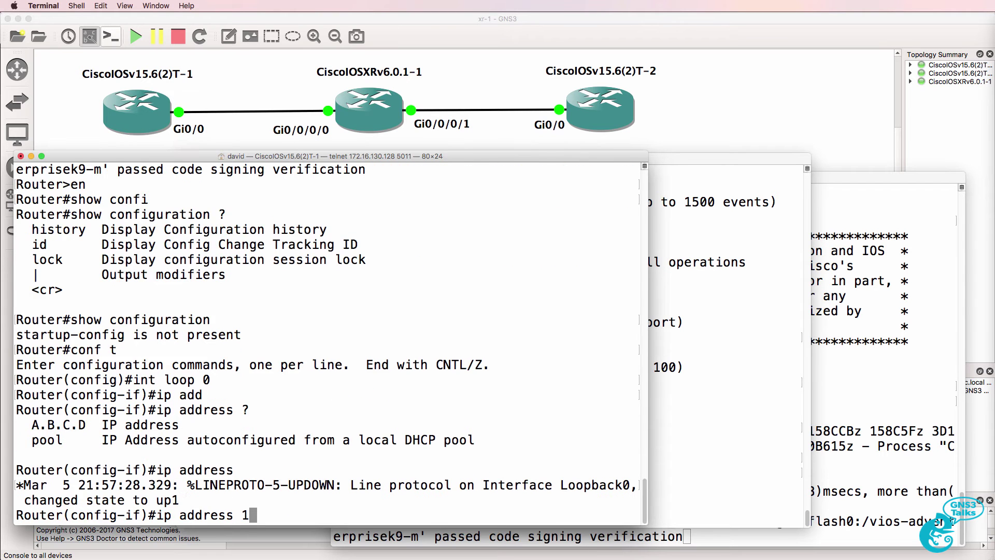
{"action": "key", "text": "BackSpace"}
{"action": "key", "text": "BackSpace"}
{"action": "type", "text": "?"}
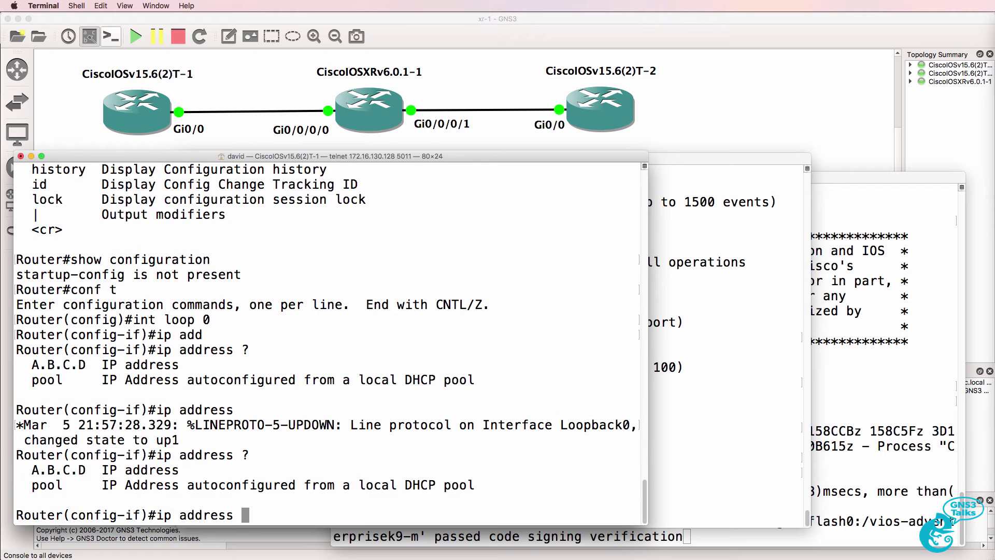
{"action": "type", "text": "1.1.1.1 255.255.255.255"}
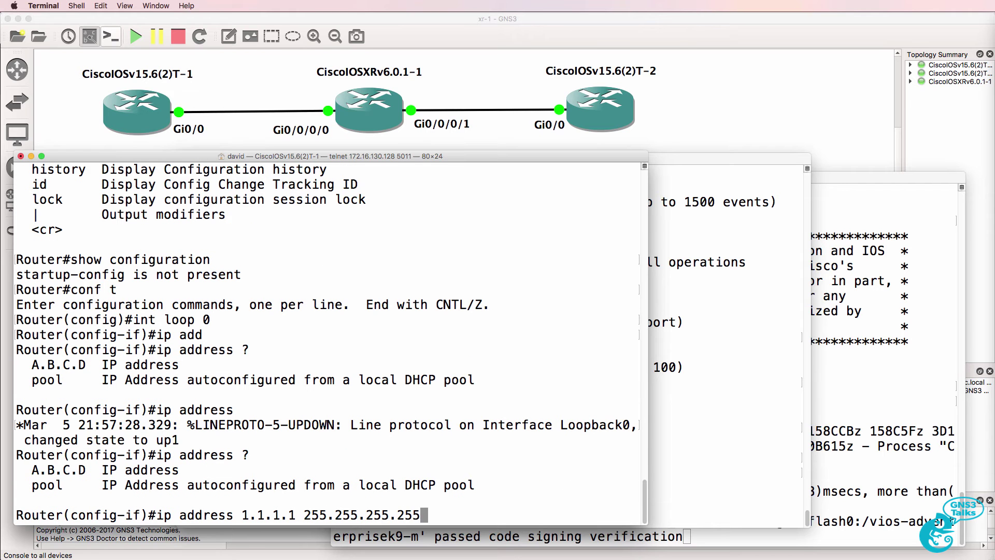
{"action": "key", "text": "Return"}
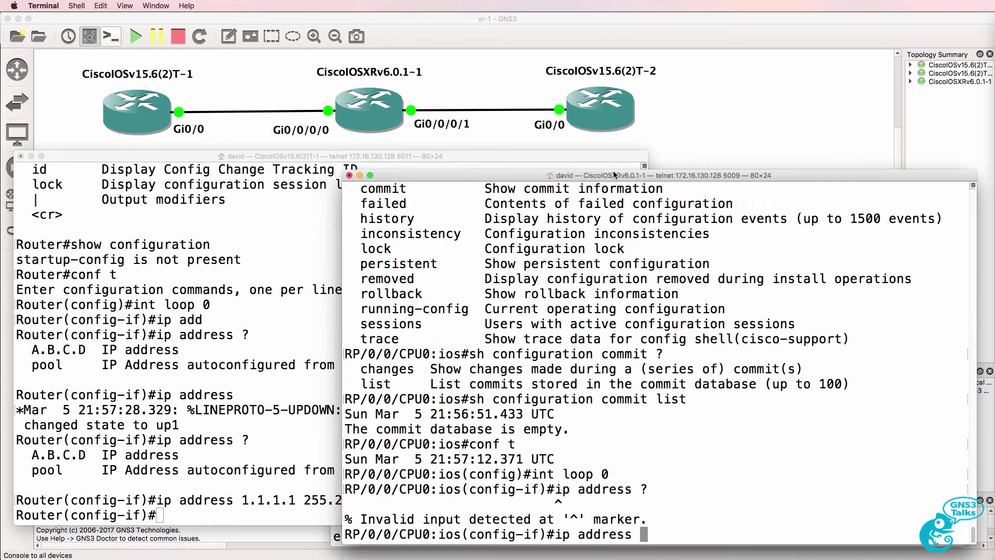
{"action": "key", "text": "Return"}
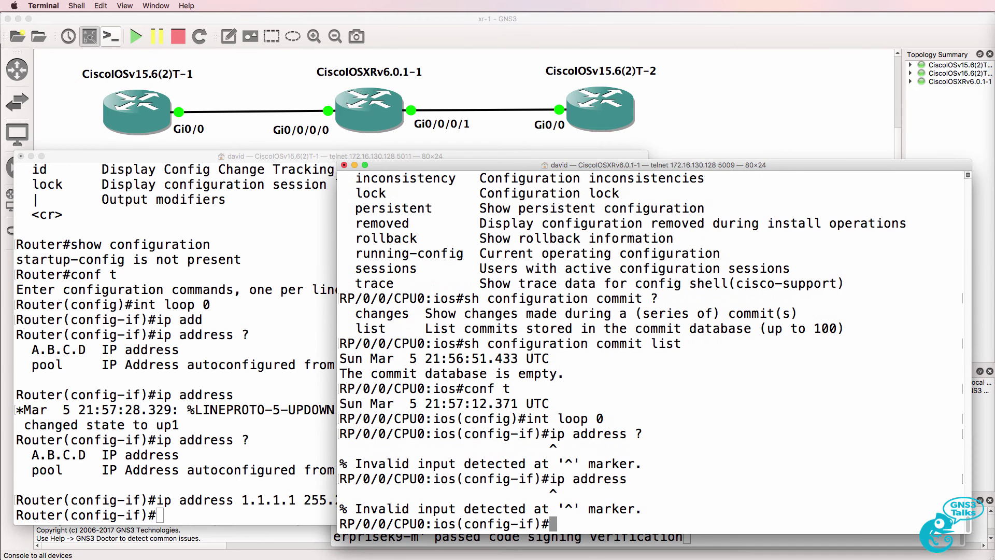
Enter 'ipv4 address 2.2.2.2/32' on the XRv Loopback0 using ? help.
{"action": "type", "text": "ipv"}
{"action": "key", "text": "BackSpace"}
{"action": "type", "text": "?"}
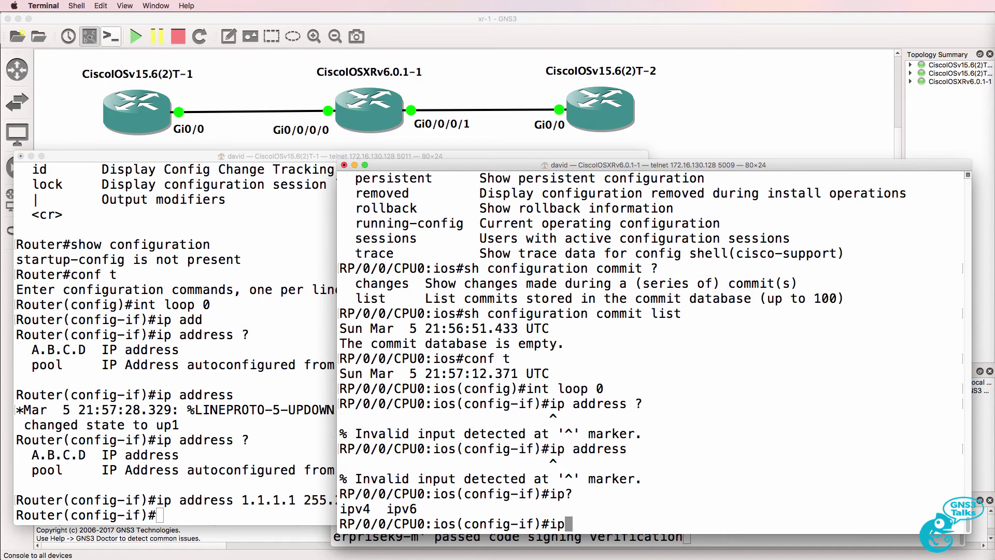
{"action": "type", "text": "v4 ?ad"}
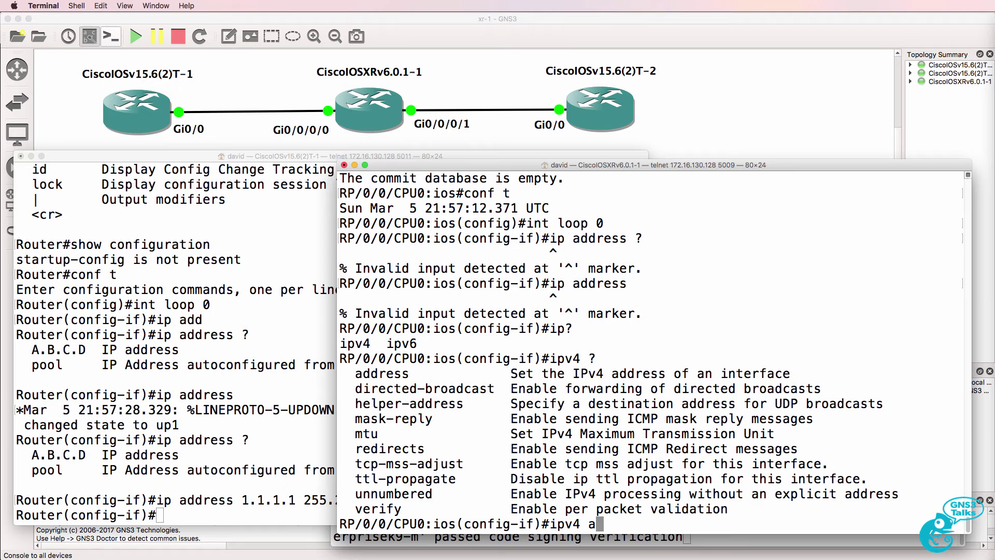
{"action": "key", "text": "Tab"}
{"action": "type", "text": "?"}
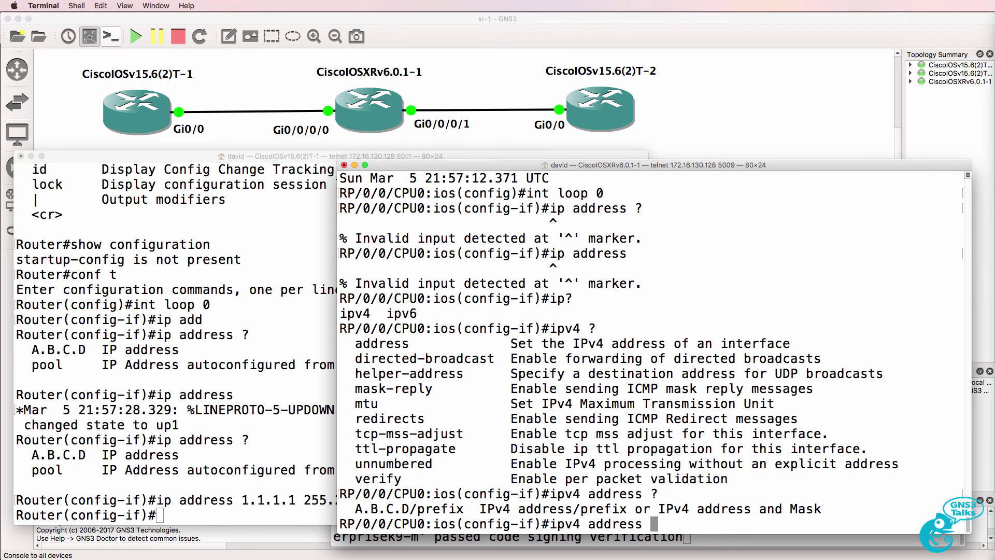
{"action": "type", "text": "2.2.2.2/32"}
{"action": "key", "text": "Return"}
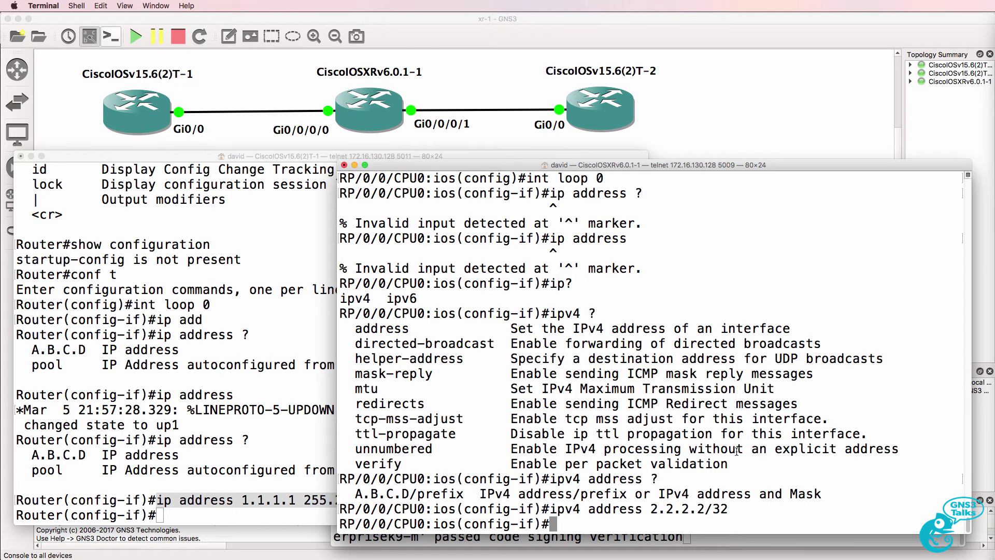
Highlight the IOSv's 'ip address 1.1.1.1 255.255.255.255' line for comparison.
{"action": "left_click", "coordinate": [255, 500]}
{"action": "left_click", "coordinate": [443, 505]}
{"action": "left_click_drag", "start_coordinate": [443, 505], "coordinate": [156, 500]}
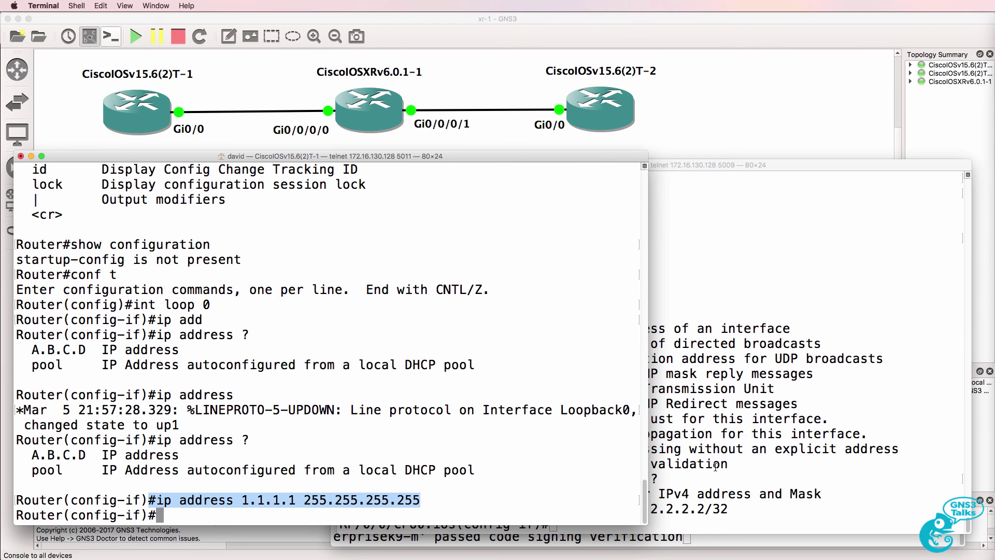
Display the XRv running configuration with 'show running-config' and page through it.
{"action": "key", "text": "super+grave"}
{"action": "type", "text": "sh run"}
{"action": "key", "text": "Return"}
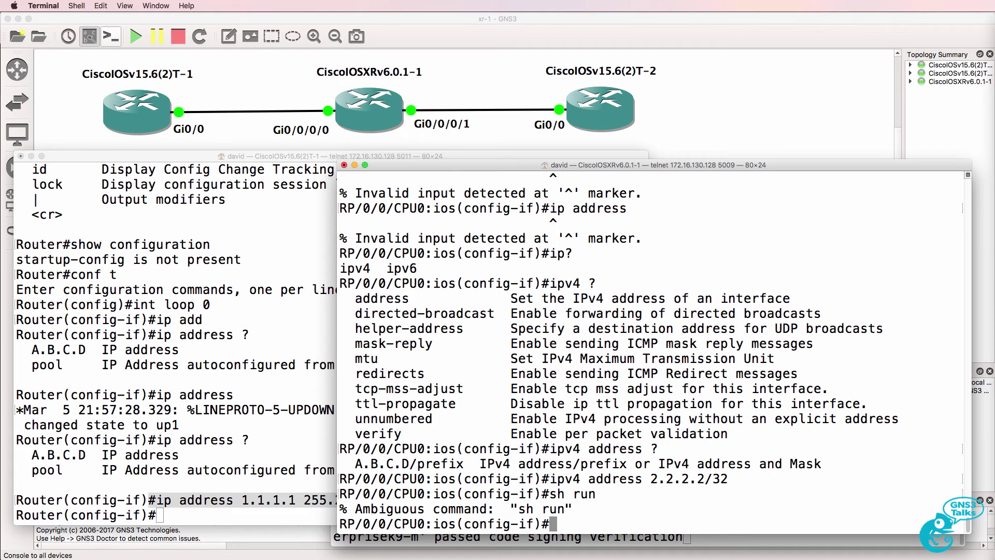
{"action": "type", "text": "show runni"}
{"action": "key", "text": "BackSpace"}
{"action": "key", "text": "BackSpace"}
{"action": "key", "text": "Tab"}
{"action": "key", "text": "Return"}
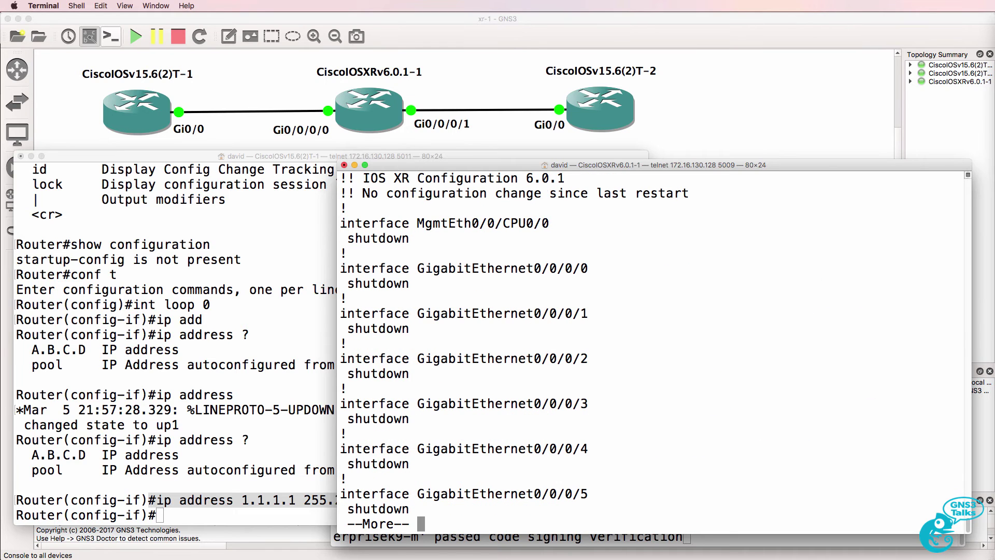
{"action": "key", "text": "space"}
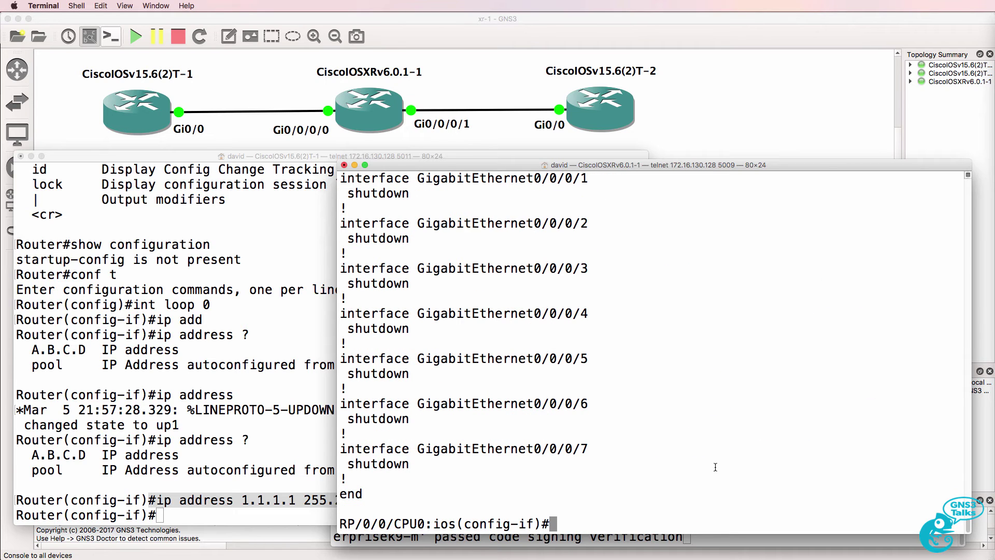
Display the IOSv running configuration from config mode with 'do sh run'.
{"action": "left_click", "coordinate": [223, 351]}
{"action": "type", "text": "sh r"}
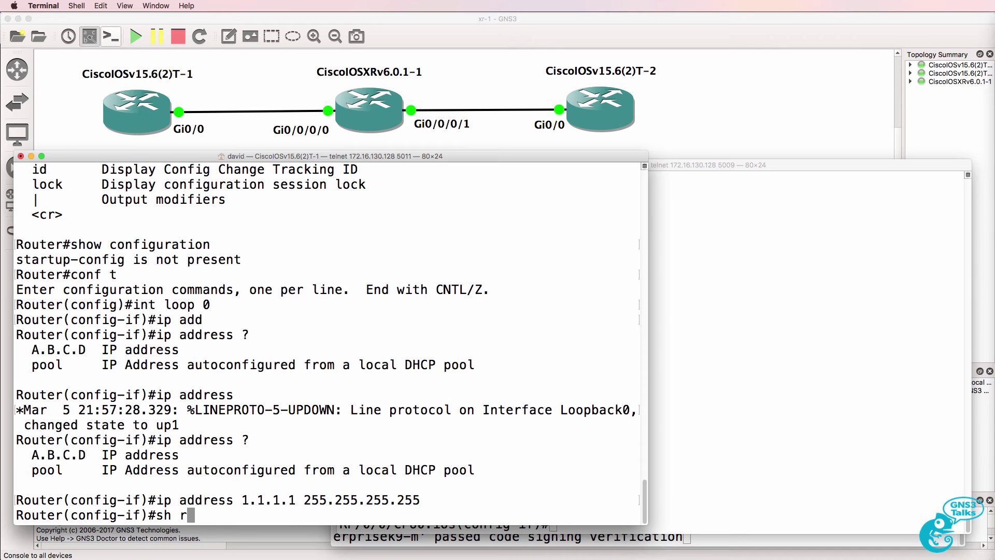
{"action": "type", "text": "un"}
{"action": "key", "text": "Return"}
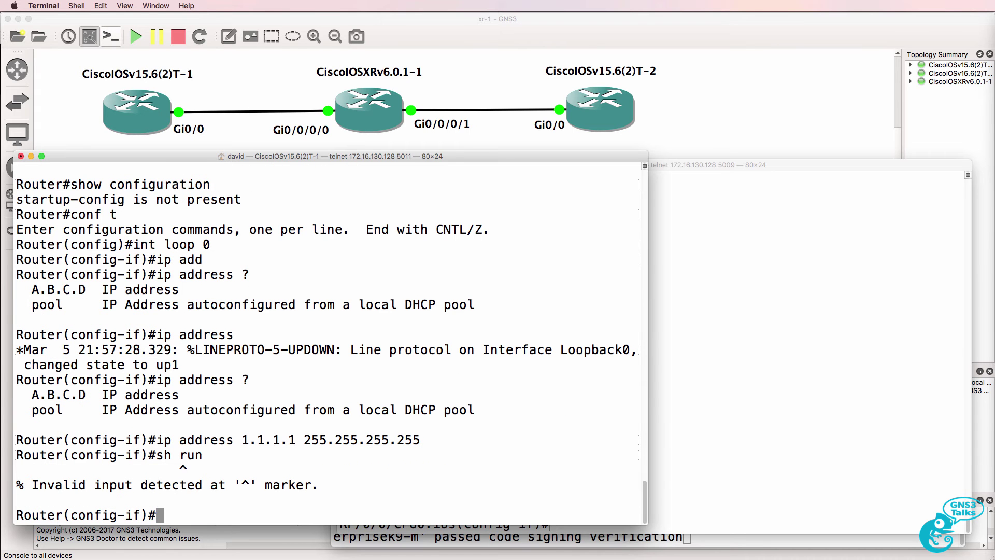
{"action": "type", "text": "do sh run"}
{"action": "key", "text": "Return"}
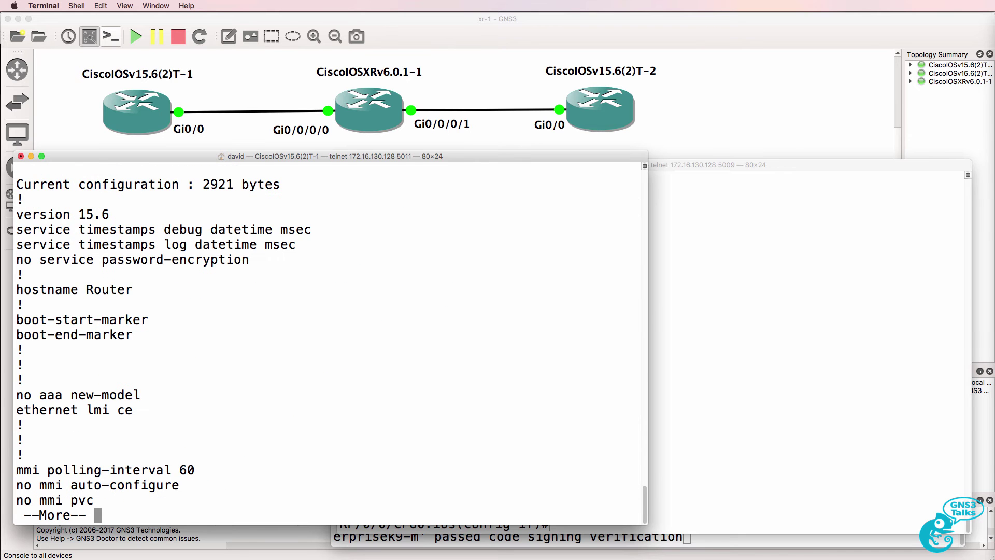
{"action": "key", "text": "space"}
{"action": "key", "text": "space"}
{"action": "key", "text": "space"}
{"action": "key", "text": "space"}
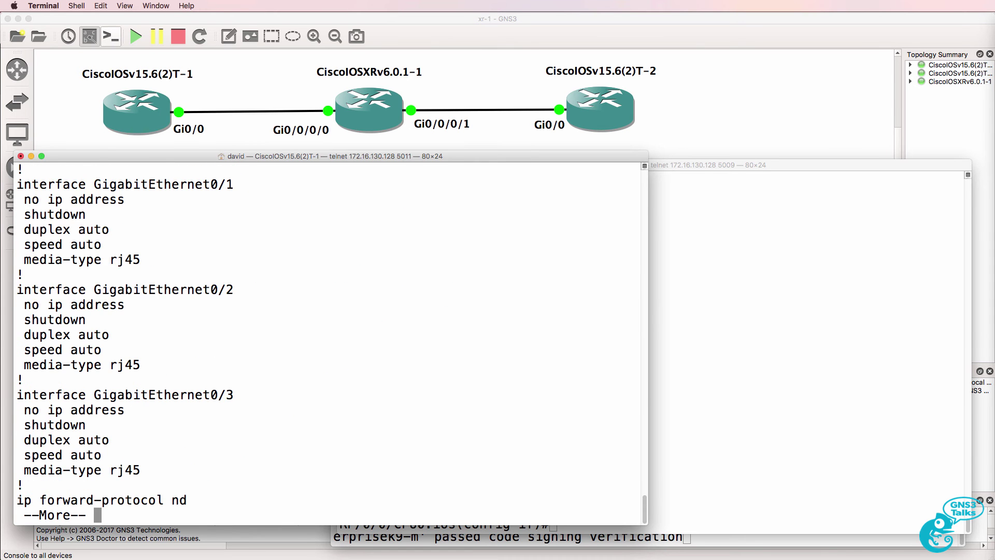
{"action": "key", "text": "q"}
Re-run 'show running-config' on XRv twice, paging through the output each time.
{"action": "key", "text": "super+grave"}
{"action": "type", "text": "show running-config"}
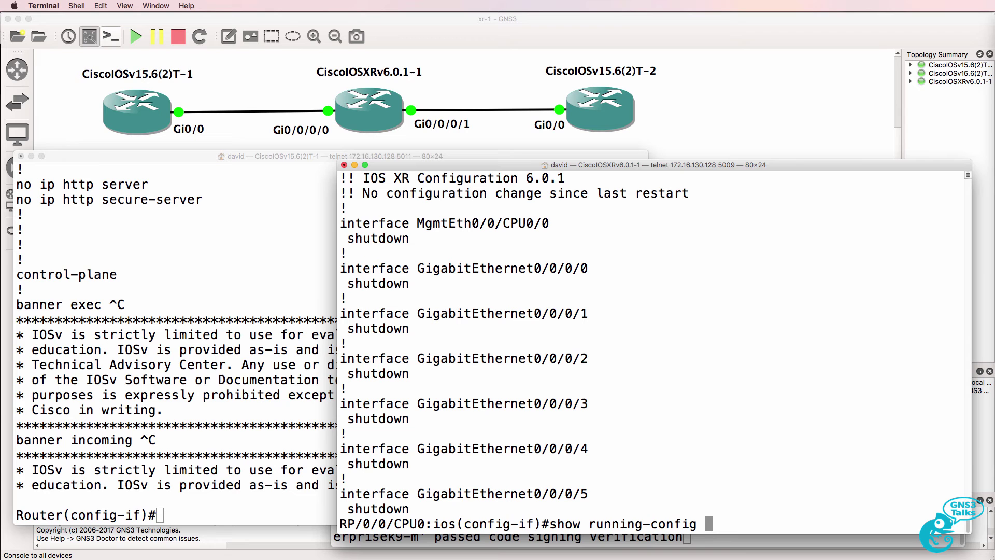
{"action": "key", "text": "Return"}
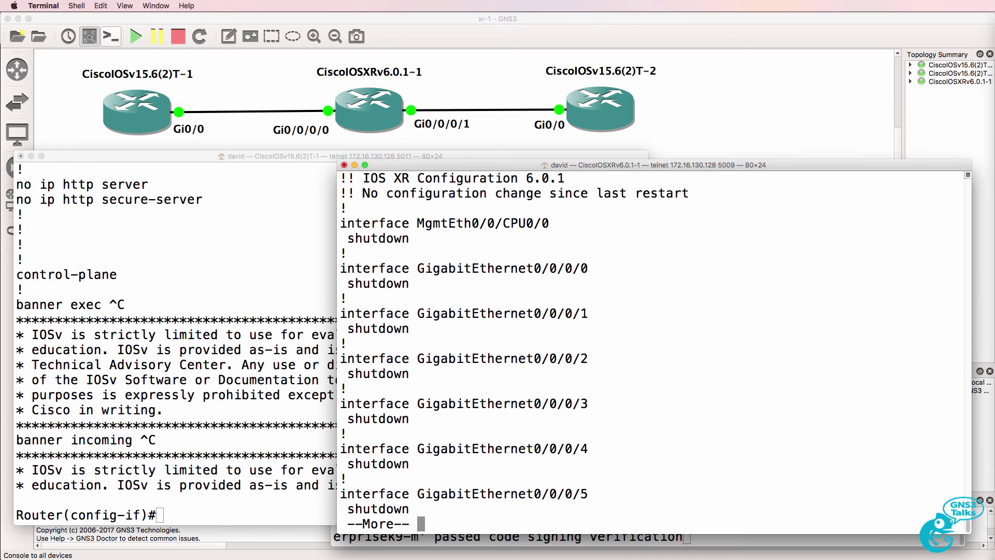
{"action": "key", "text": "space"}
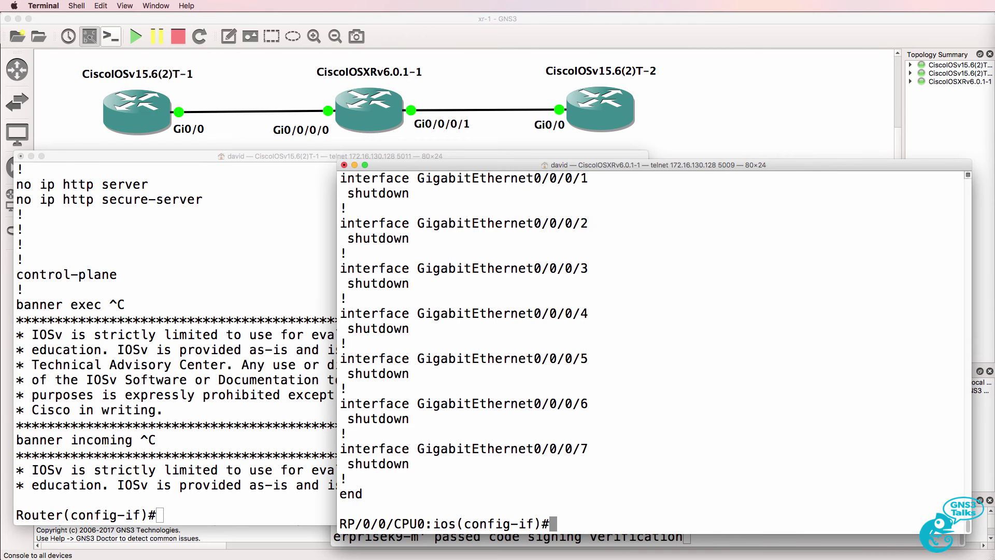
{"action": "key", "text": "Up"}
{"action": "key", "text": "Return"}
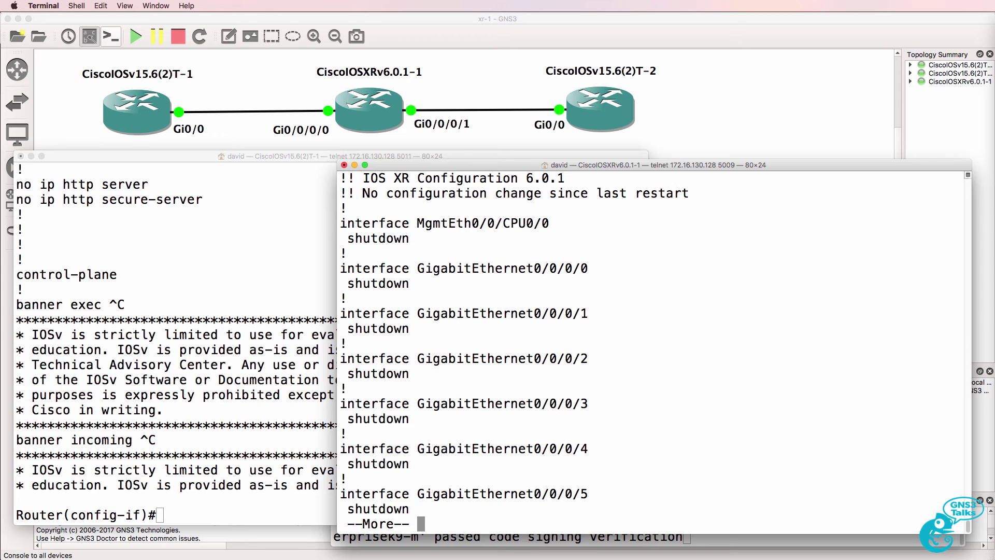
{"action": "key", "text": "space"}
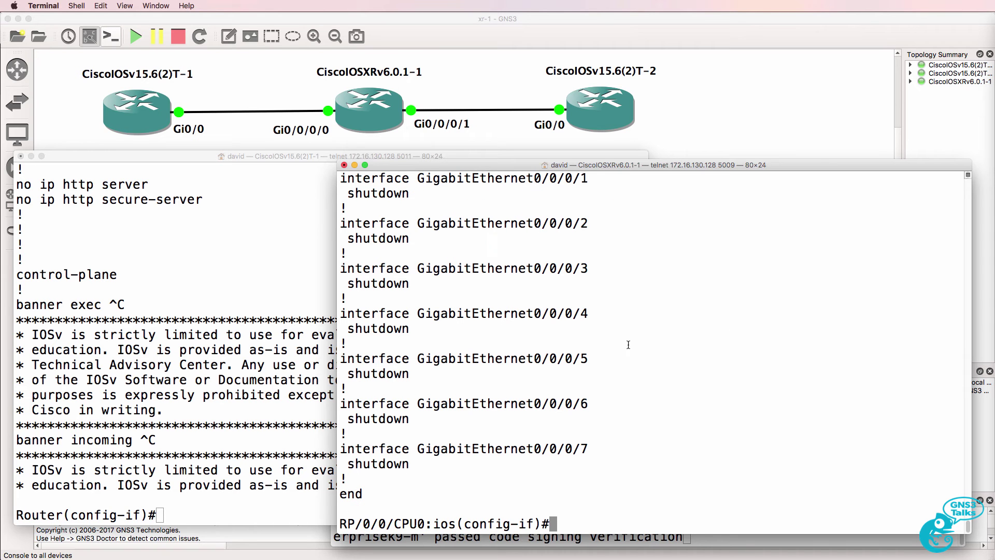
Page the IOSv running configuration to Loopback0 and highlight its 1.1.1.1 255.255.255.255 block.
{"action": "left_click", "coordinate": [294, 372]}
{"action": "type", "text": "do sh run"}
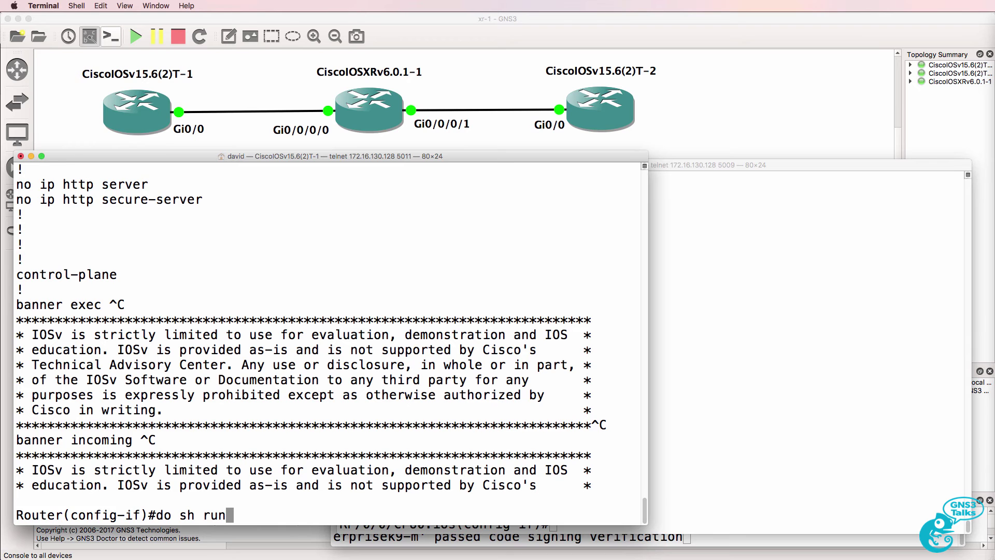
{"action": "key", "text": "Return"}
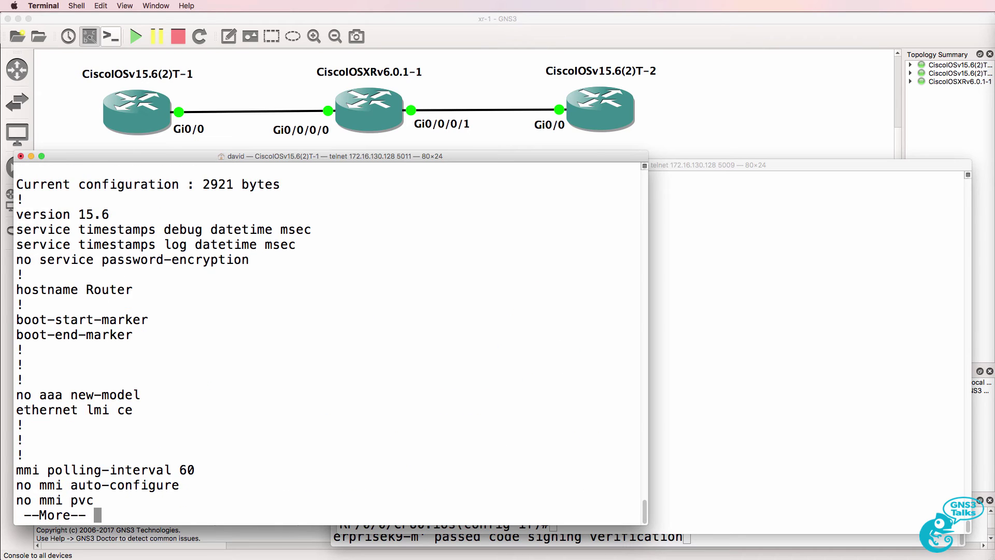
{"action": "key", "text": "space"}
{"action": "key", "text": "space"}
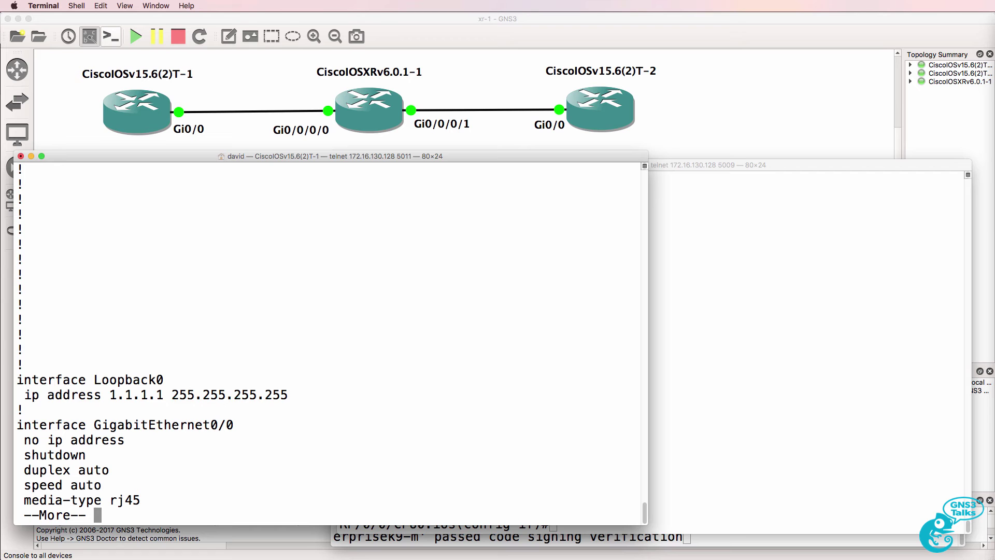
{"action": "left_click_drag", "start_coordinate": [311, 410], "coordinate": [31, 380]}
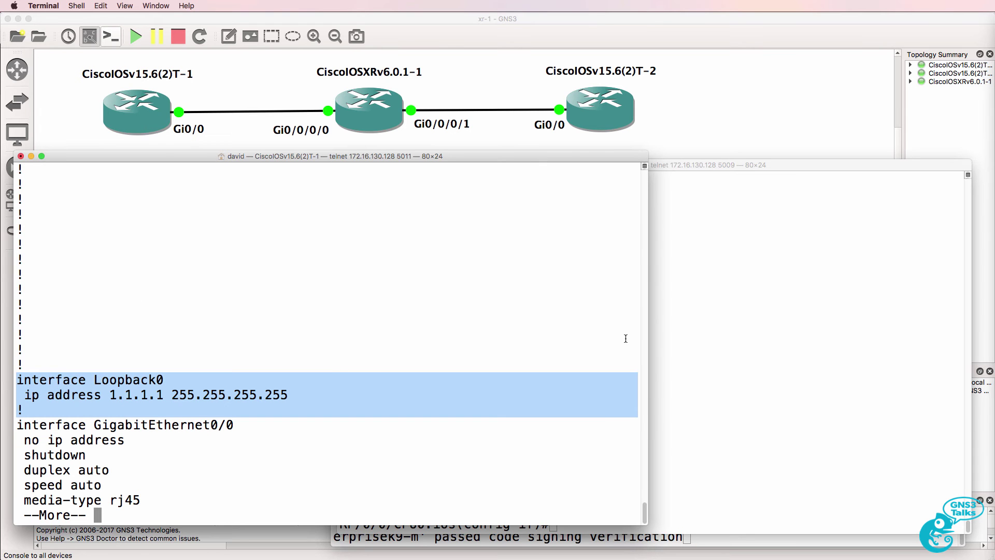
{"action": "left_click", "coordinate": [696, 335]}
Review the XRv pending and merged configuration, showing Loopback0 with 2.2.2.2.
{"action": "type", "text": "show config"}
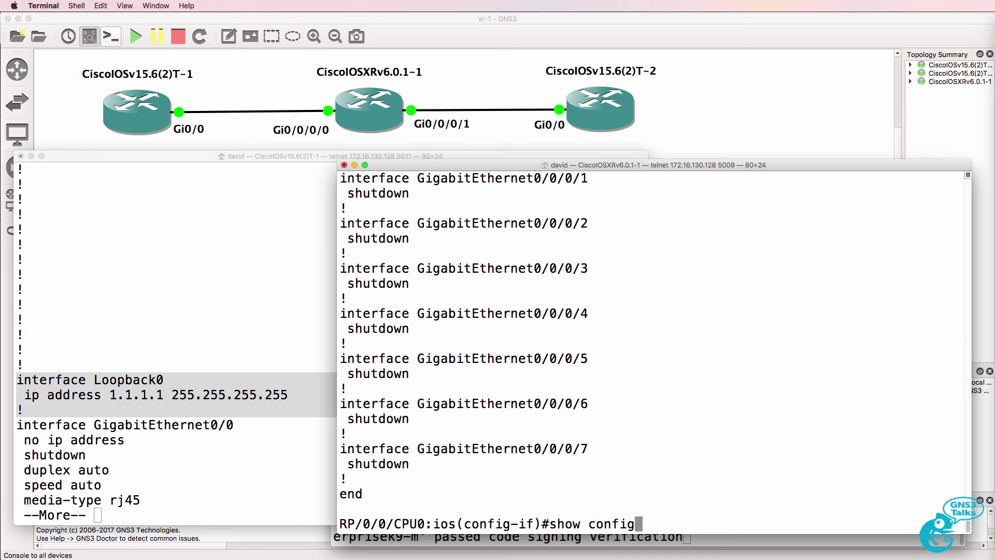
{"action": "key", "text": "Tab"}
{"action": "key", "text": "Return"}
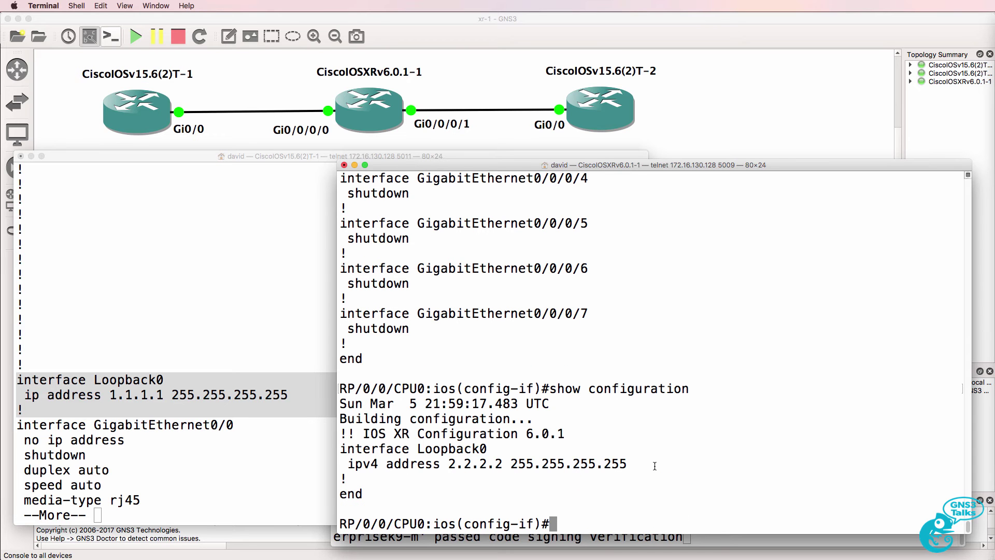
{"action": "left_click_drag", "start_coordinate": [655, 466], "coordinate": [338, 424]}
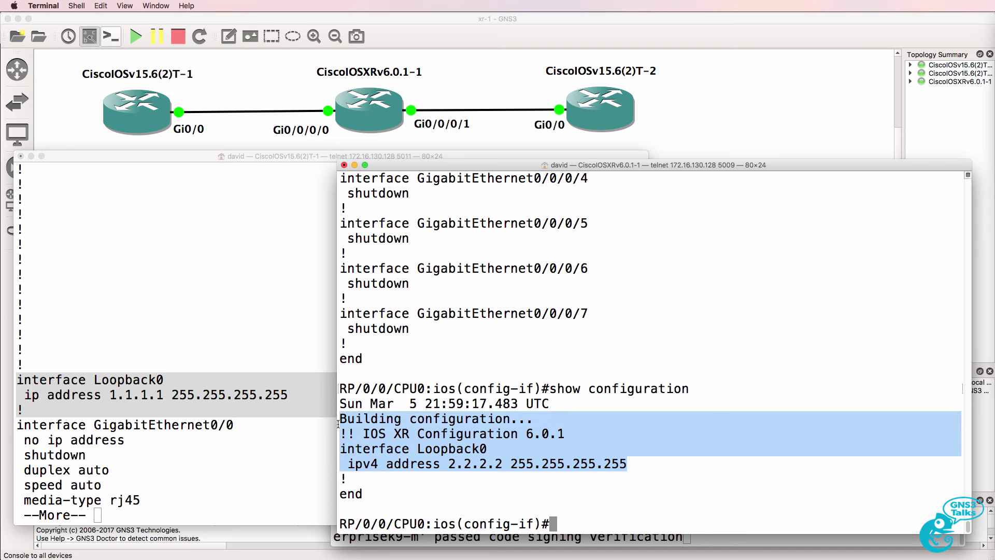
{"action": "key", "text": "Up"}
{"action": "type", "text": "?"}
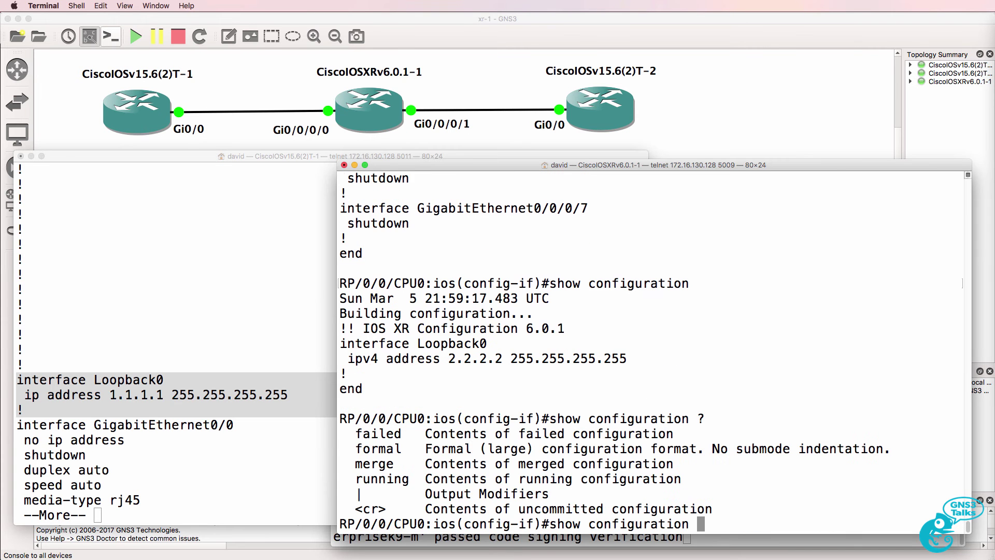
{"action": "type", "text": "merge"}
{"action": "key", "text": "Return"}
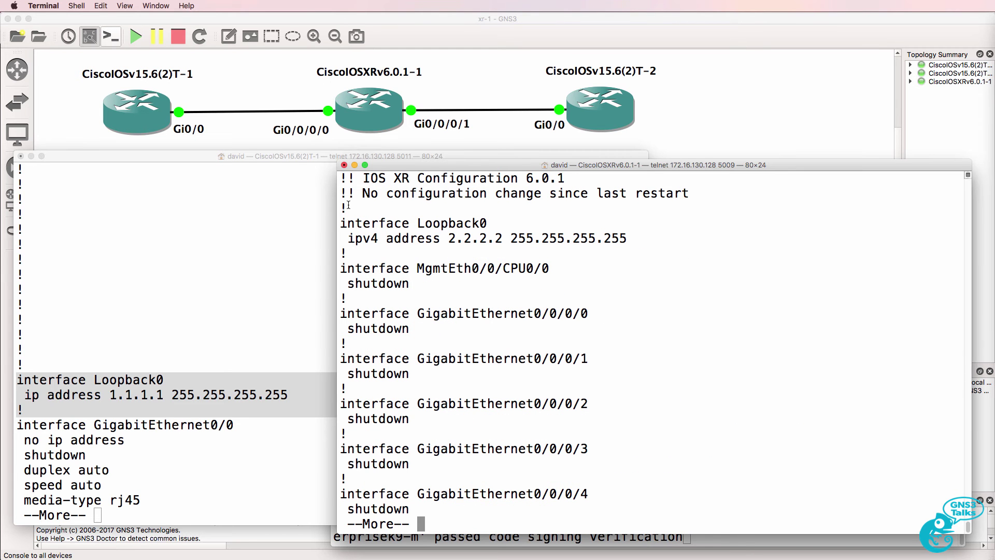
{"action": "left_click_drag", "start_coordinate": [346, 208], "coordinate": [654, 253]}
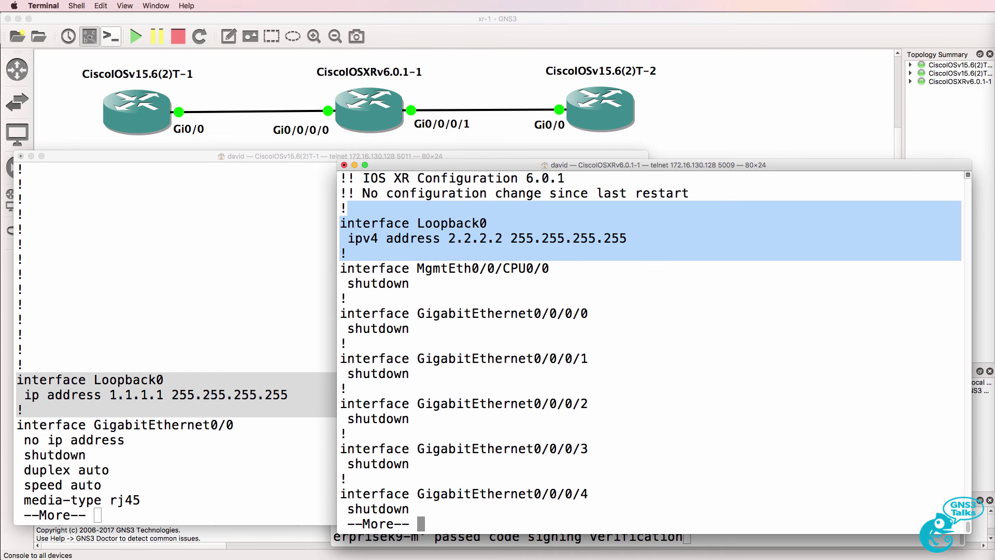
{"action": "key", "text": "space"}
Commit the XRv configuration and verify Loopback0 2.2.2.2 255.255.255.255 in the running configuration.
{"action": "type", "text": "commit"}
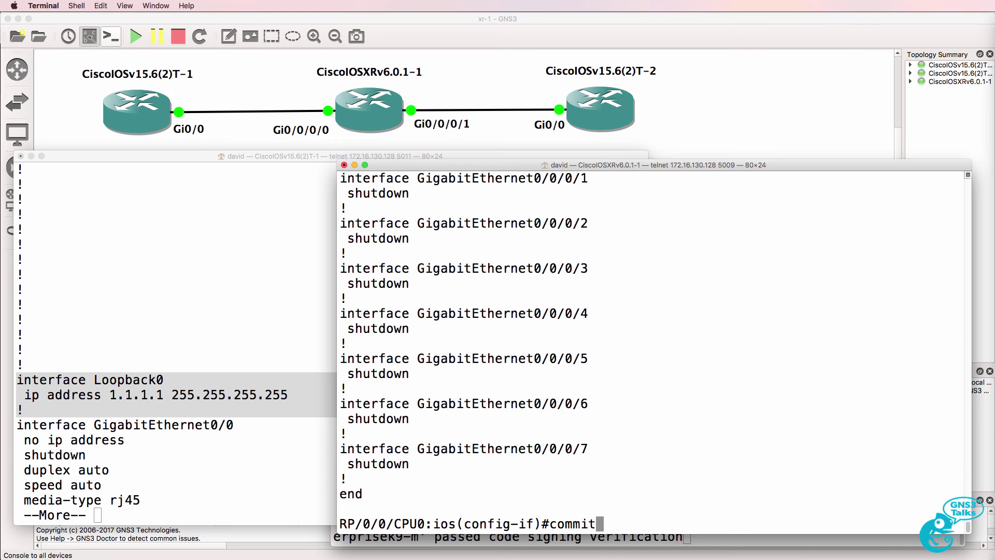
{"action": "key", "text": "Return"}
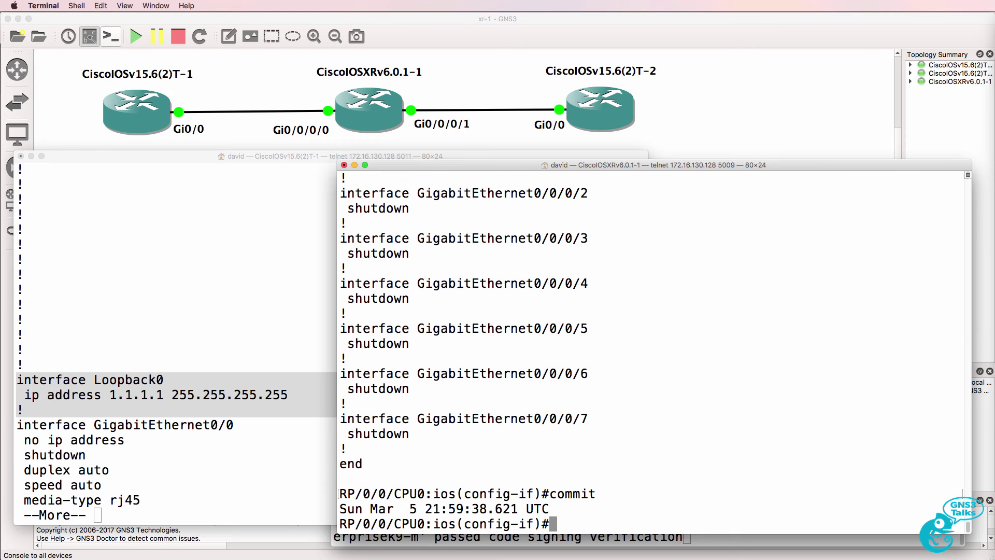
{"action": "type", "text": "show run"}
{"action": "key", "text": "Tab"}
{"action": "key", "text": "Return"}
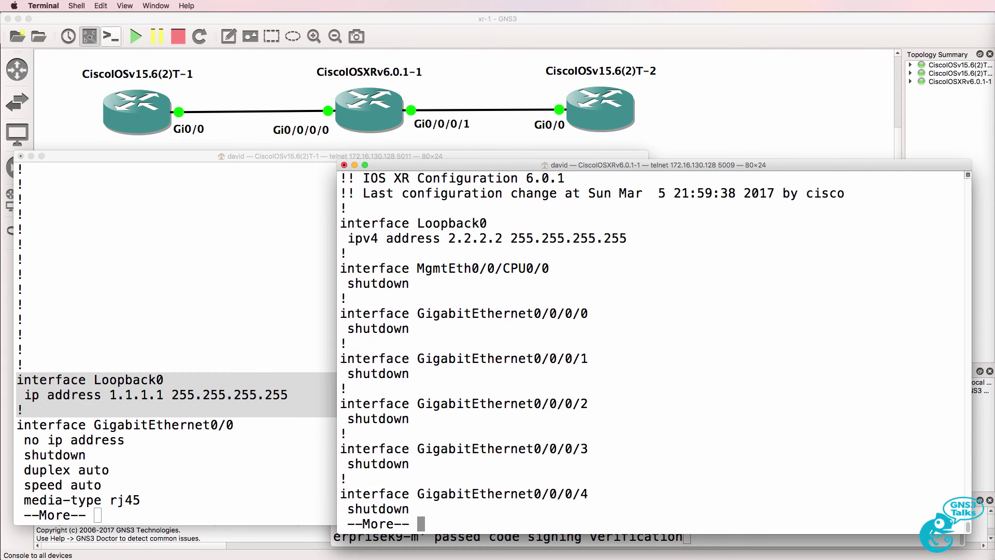
{"action": "left_click_drag", "start_coordinate": [352, 208], "coordinate": [690, 249]}
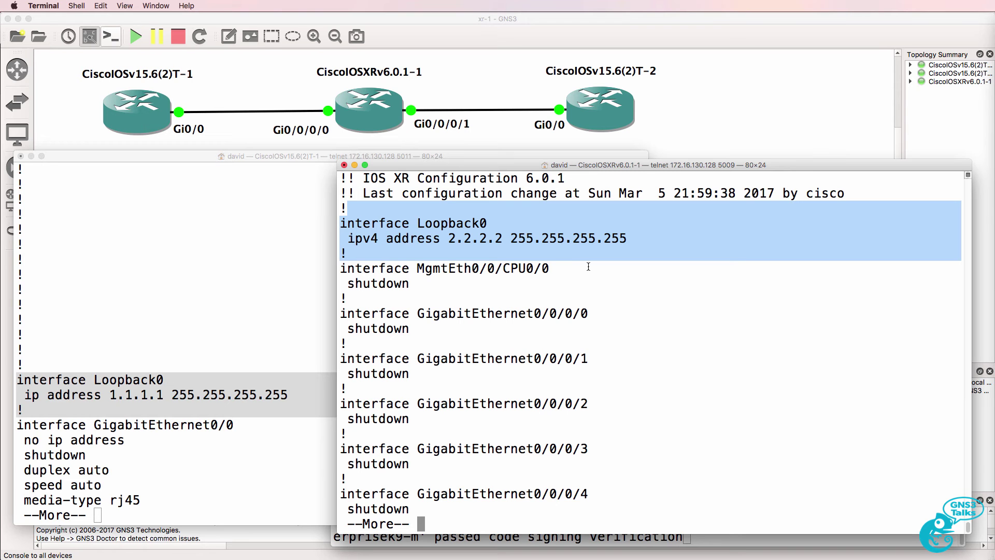
On XRv, exit Loopback0 and enter interface GigabitEthernet0/0/0/0 configuration.
{"action": "type", "text": "q"}
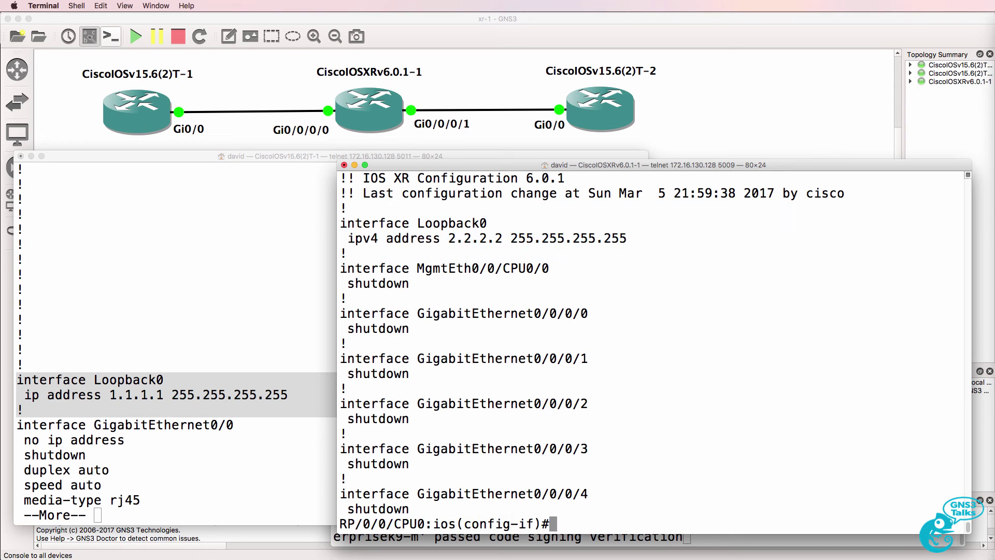
{"action": "type", "text": "int"}
{"action": "key", "text": "BackSpace"}
{"action": "key", "text": "BackSpace"}
{"action": "key", "text": "BackSpace"}
{"action": "type", "text": "exit"}
{"action": "key", "text": "Return"}
{"action": "type", "text": "interface "}
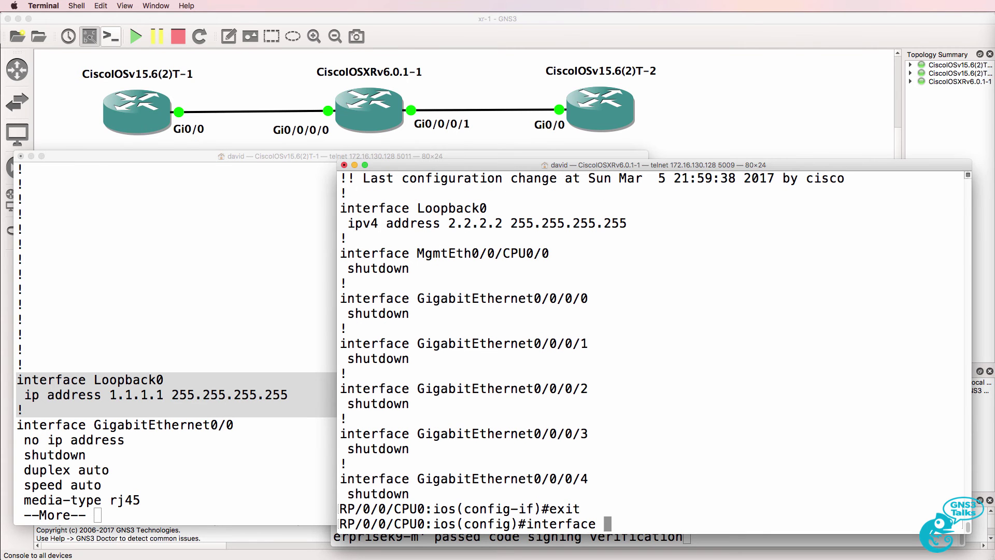
{"action": "type", "text": "gi"}
{"action": "key", "text": "Tab"}
{"action": "type", "text": "?"}
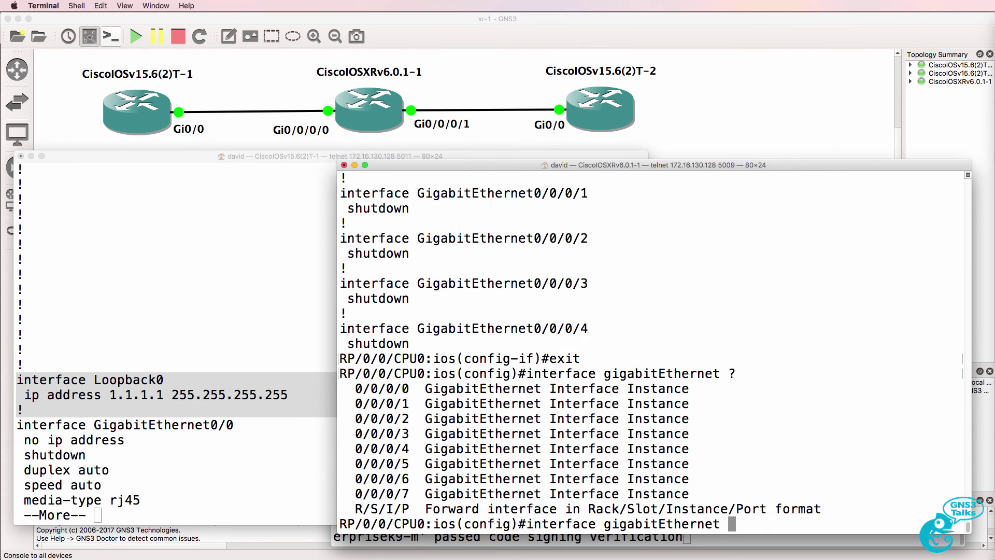
{"action": "type", "text": "0/0/0/0"}
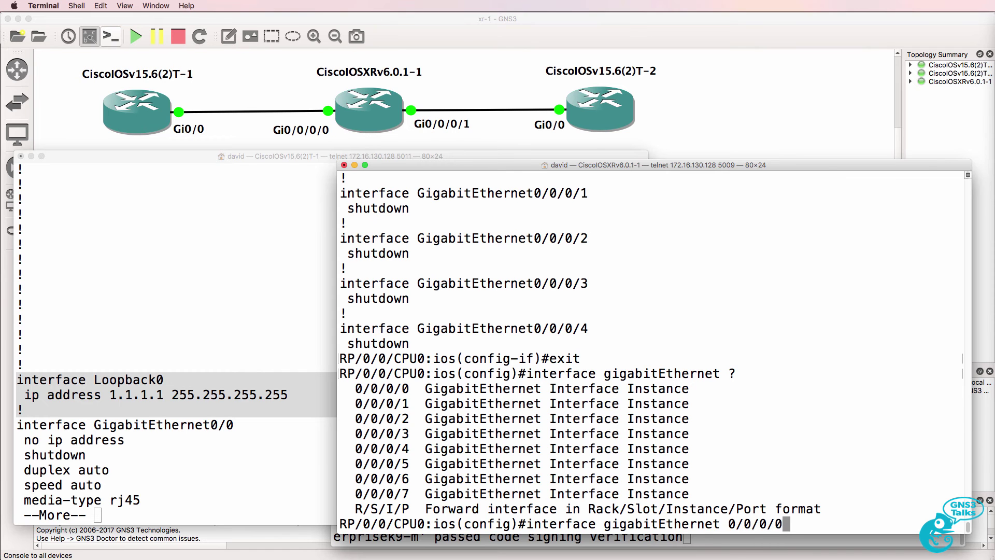
{"action": "key", "text": "Return"}
On the first IOSv, exit Loopback0 and enter interface GigabitEthernet0/0 configuration.
{"action": "left_click", "coordinate": [168, 388]}
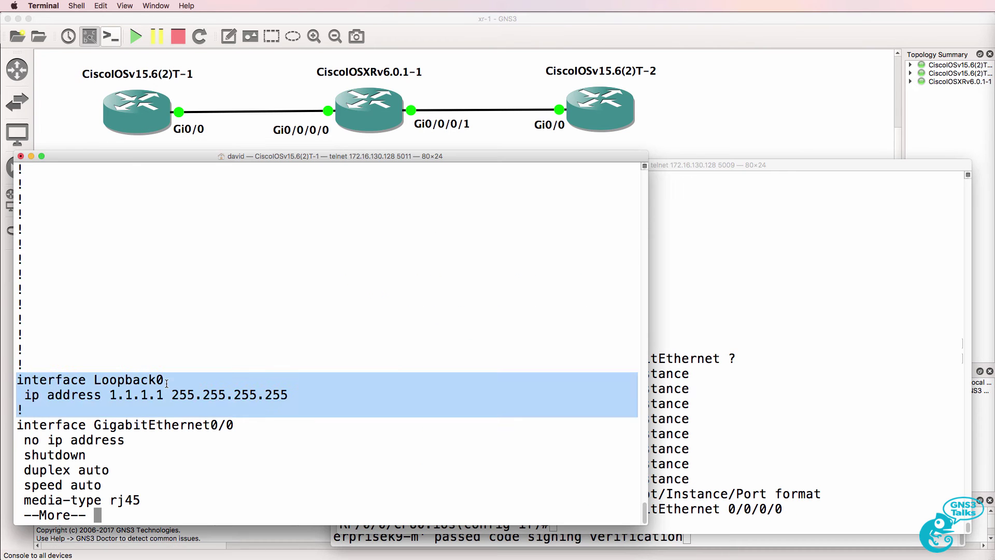
{"action": "key", "text": "space"}
{"action": "type", "text": "exit"}
{"action": "key", "text": "Return"}
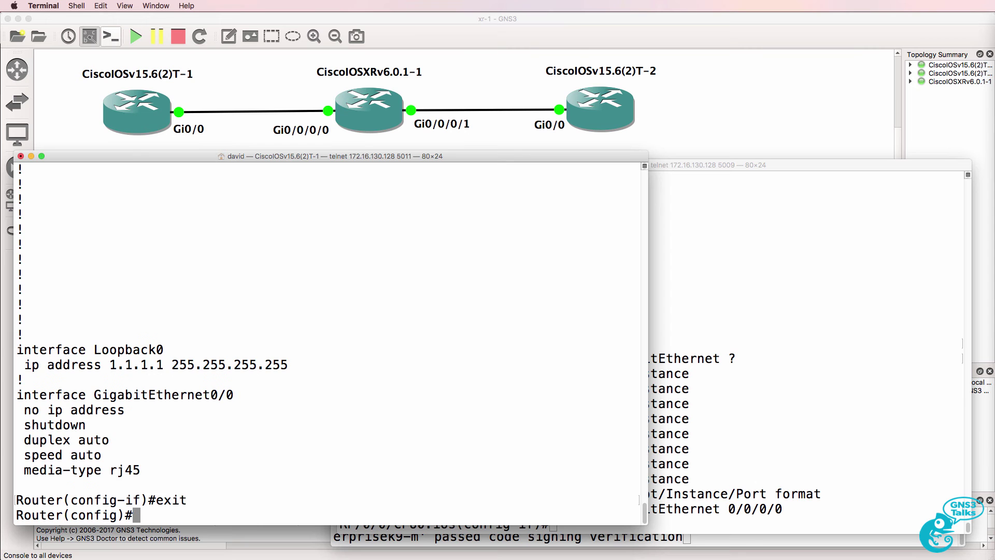
{"action": "type", "text": "int"}
{"action": "key", "text": "BackSpace"}
{"action": "type", "text": "er"}
{"action": "key", "text": "Tab"}
{"action": "type", "text": "g"}
{"action": "key", "text": "Tab"}
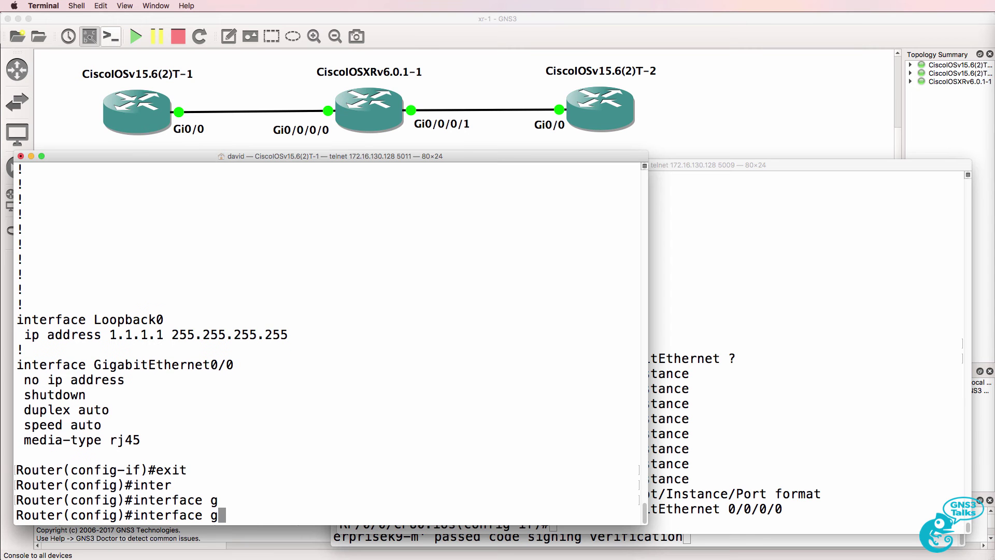
{"action": "type", "text": "i"}
{"action": "key", "text": "Tab"}
{"action": "type", "text": "?0"}
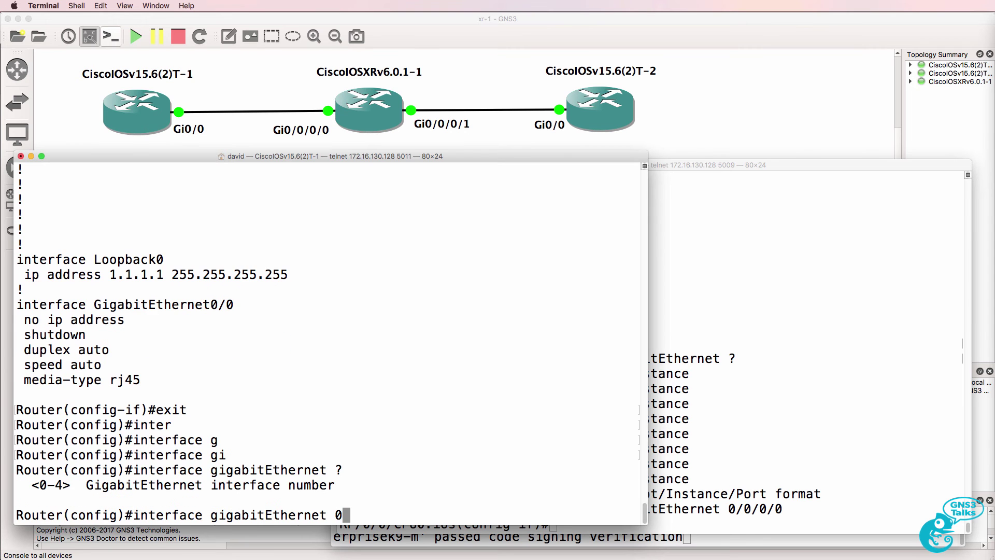
{"action": "type", "text": "?/?"}
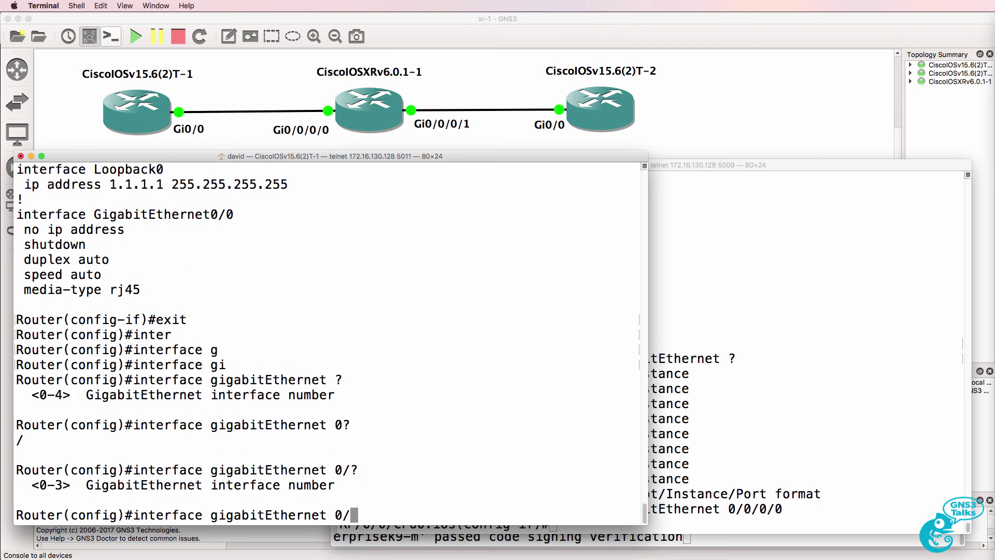
{"action": "type", "text": "0"}
{"action": "type", "text": "?"}
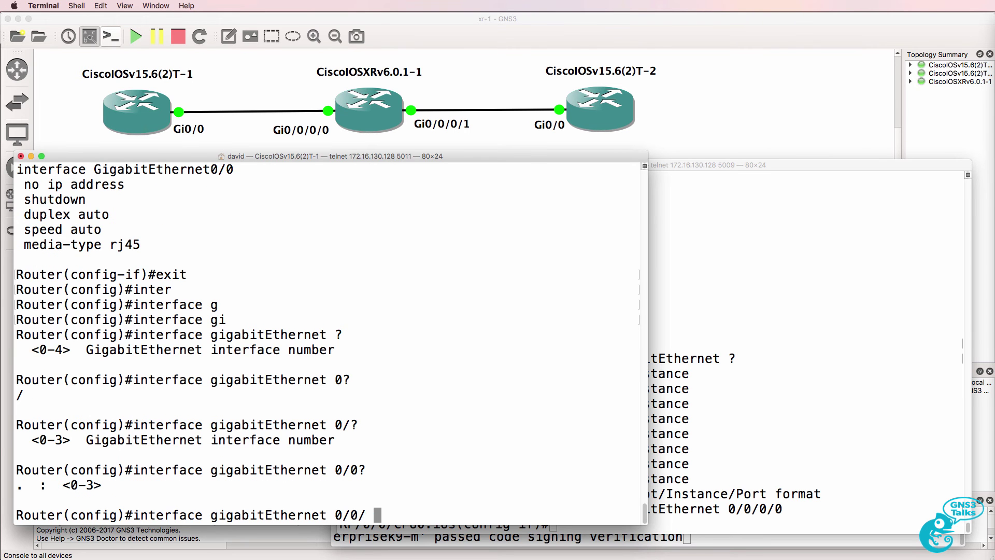
{"action": "type", "text": " ?"}
{"action": "key", "text": "Return"}
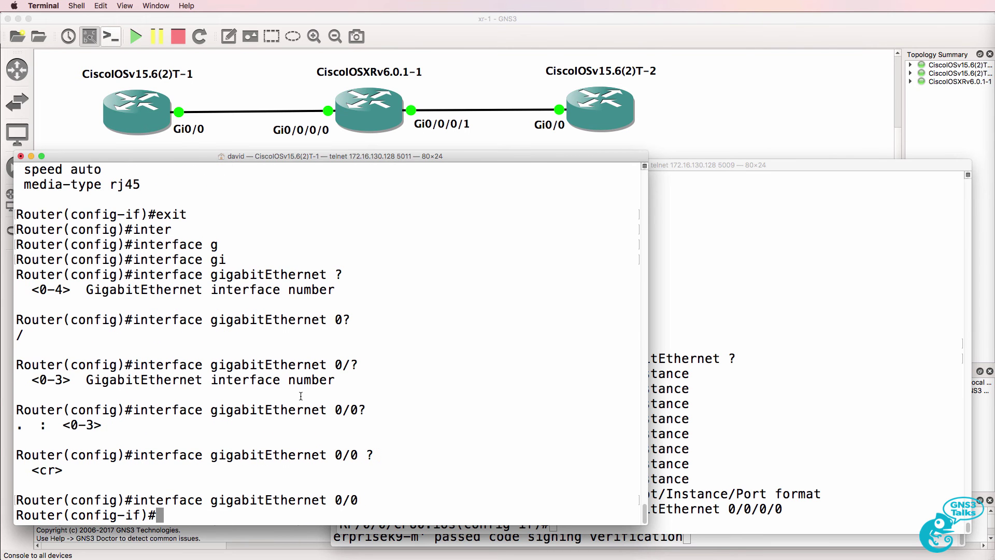
Bring the XRv GigabitEthernet0/0/0/0 interface out of shutdown with 'no shut'.
{"action": "left_click", "coordinate": [734, 357]}
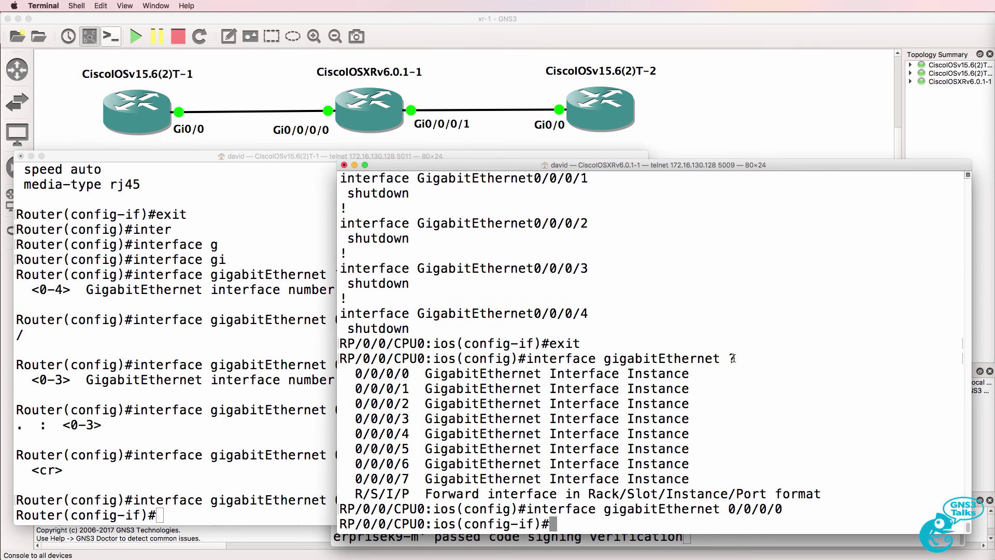
{"action": "type", "text": "no shut"}
{"action": "key", "text": "Return"}
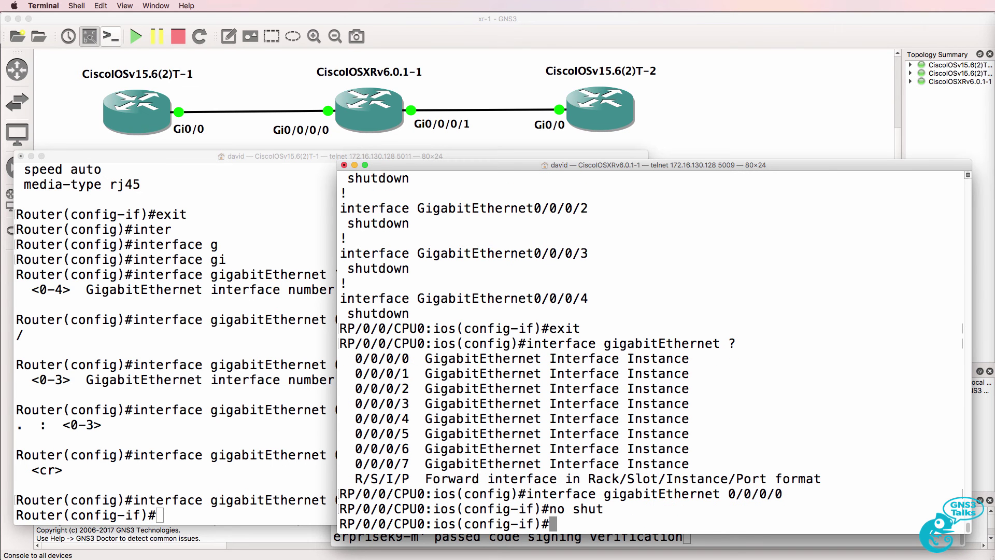
Assign ipv4 address 10.1.1.254/24 to the XRv GigabitEthernet0/0/0/0 interface.
{"action": "type", "text": "ip add"}
{"action": "key", "text": "Left"}
{"action": "key", "text": "Left"}
{"action": "key", "text": "Left"}
{"action": "key", "text": "Left"}
{"action": "type", "text": "v4"}
{"action": "key", "text": "Tab"}
{"action": "type", "text": "10"}
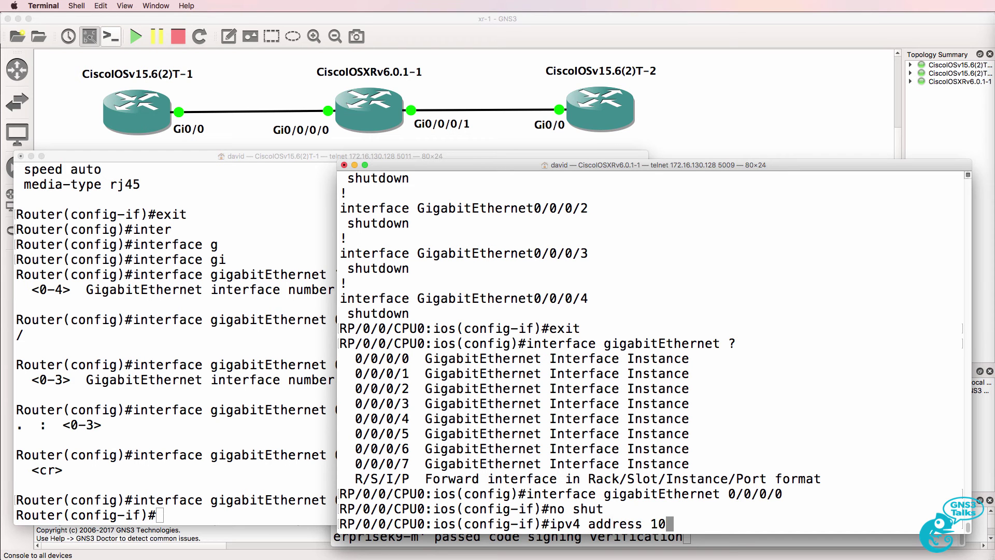
{"action": "type", "text": ".1.1.254"}
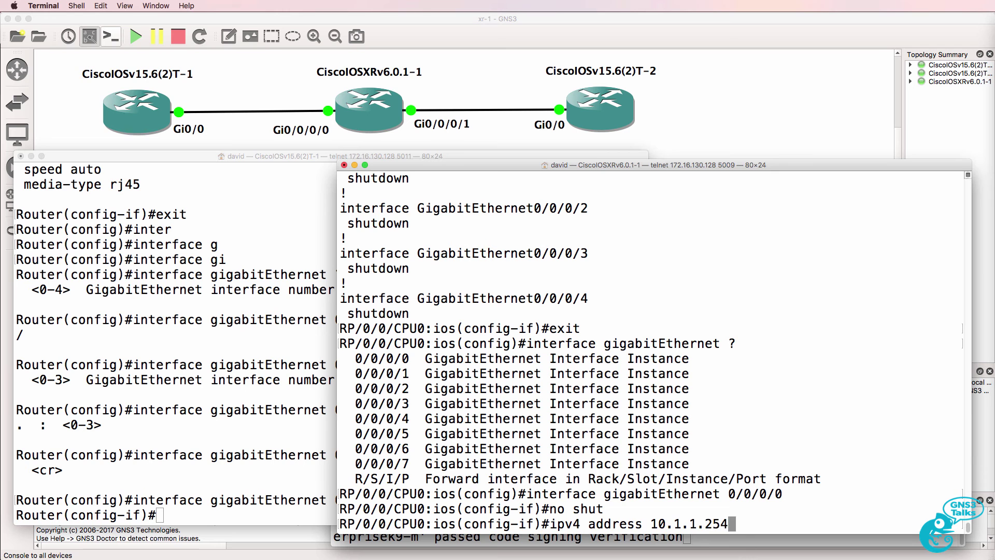
{"action": "type", "text": " 25"}
{"action": "key", "text": "BackSpace"}
{"action": "key", "text": "BackSpace"}
{"action": "key", "text": "BackSpace"}
{"action": "type", "text": "?54"}
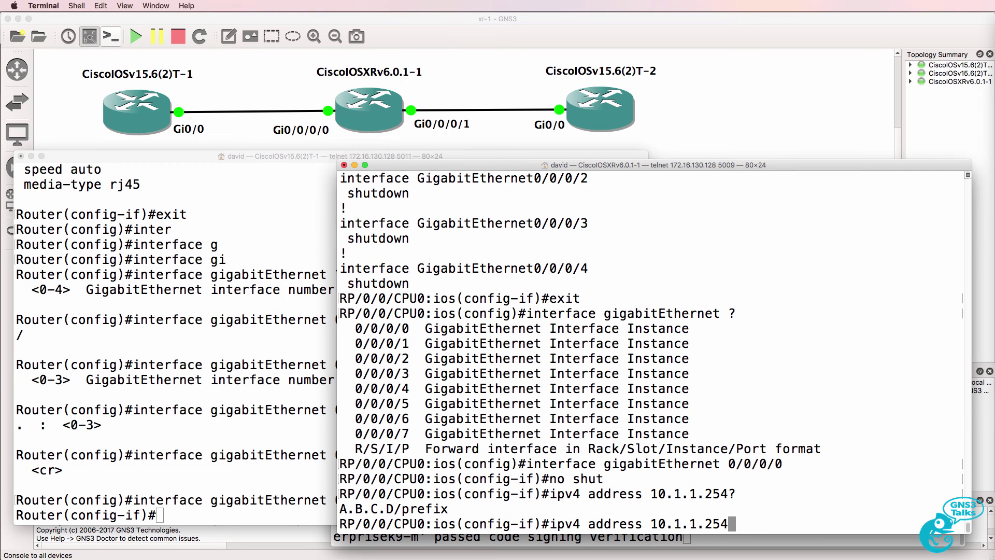
{"action": "type", "text": "/32"}
{"action": "key", "text": "BackSpace"}
{"action": "key", "text": "BackSpace"}
{"action": "type", "text": "24"}
{"action": "key", "text": "Return"}
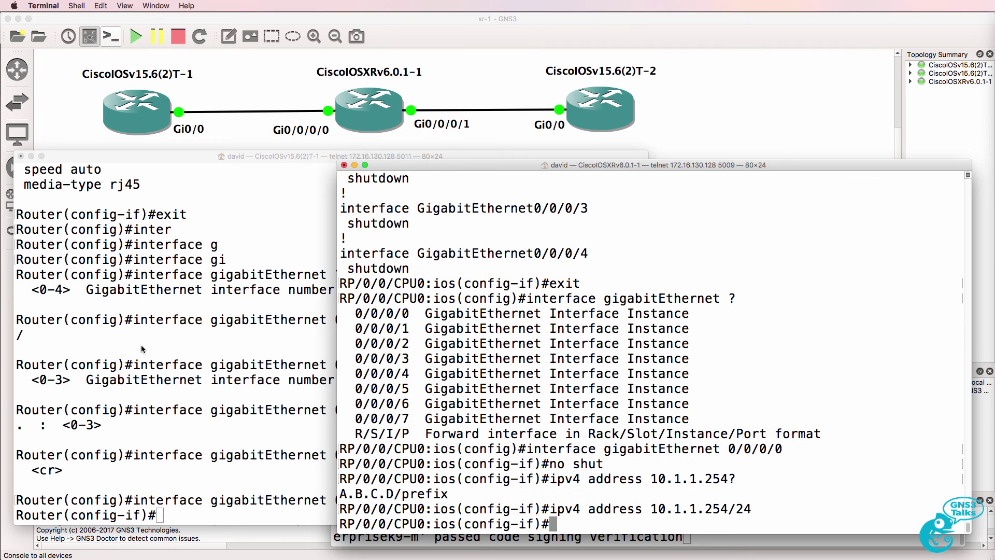
Give the IOSv Gi0/0 interface ip address 10.1.1.1 255.255.255.0.
{"action": "left_click", "coordinate": [141, 345]}
{"action": "type", "text": "ip add"}
{"action": "key", "text": "Tab"}
{"action": "type", "text": "1"}
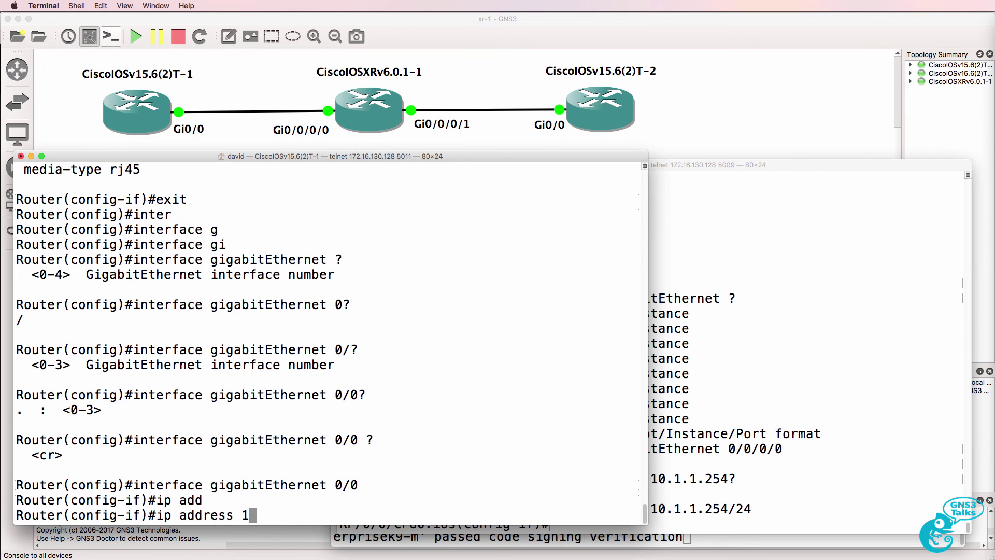
{"action": "type", "text": "0.1.1.1 255.25"}
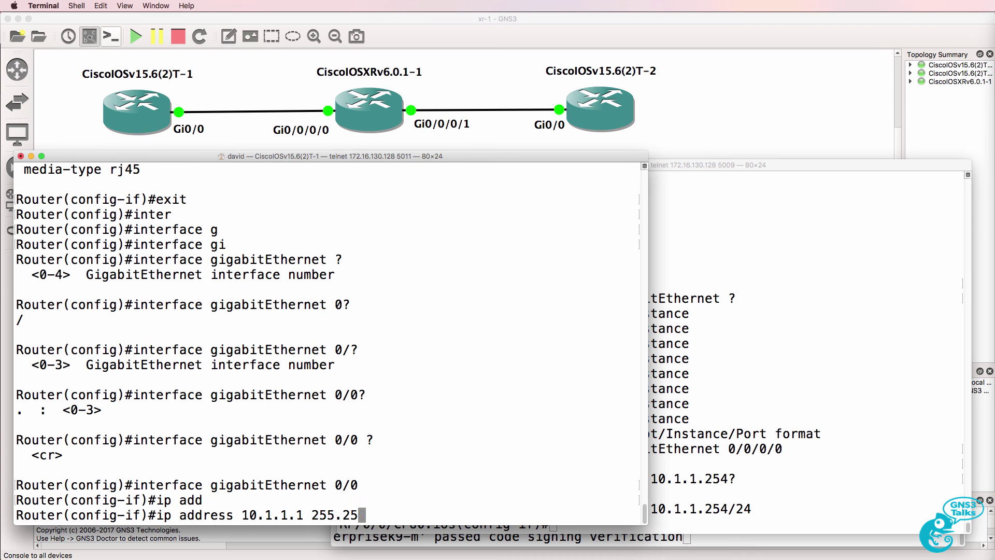
{"action": "key", "text": "BackSpace"}
{"action": "key", "text": "BackSpace"}
{"action": "key", "text": "BackSpace"}
{"action": "key", "text": "BackSpace"}
{"action": "key", "text": "BackSpace"}
{"action": "key", "text": "BackSpace"}
{"action": "type", "text": "?2"}
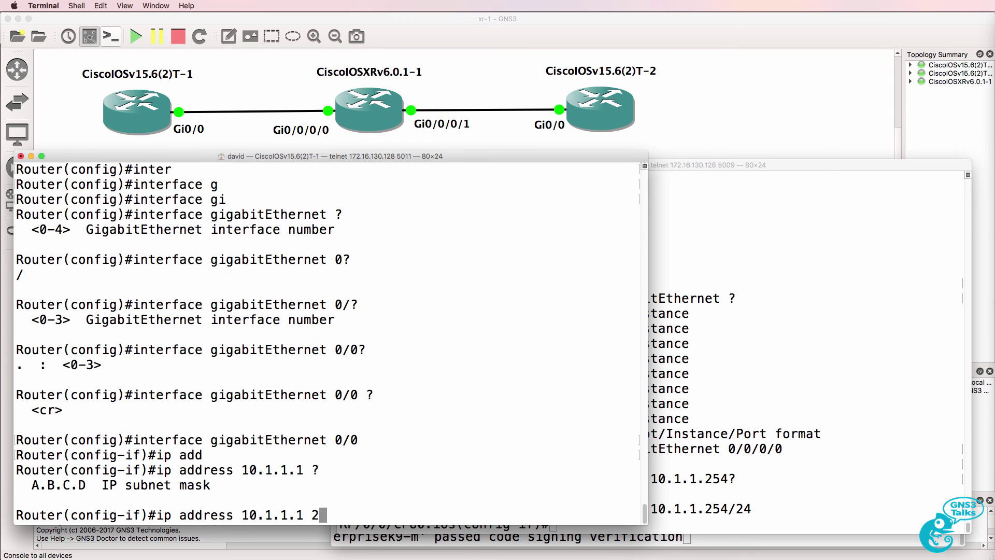
{"action": "type", "text": "55.255.255.0"}
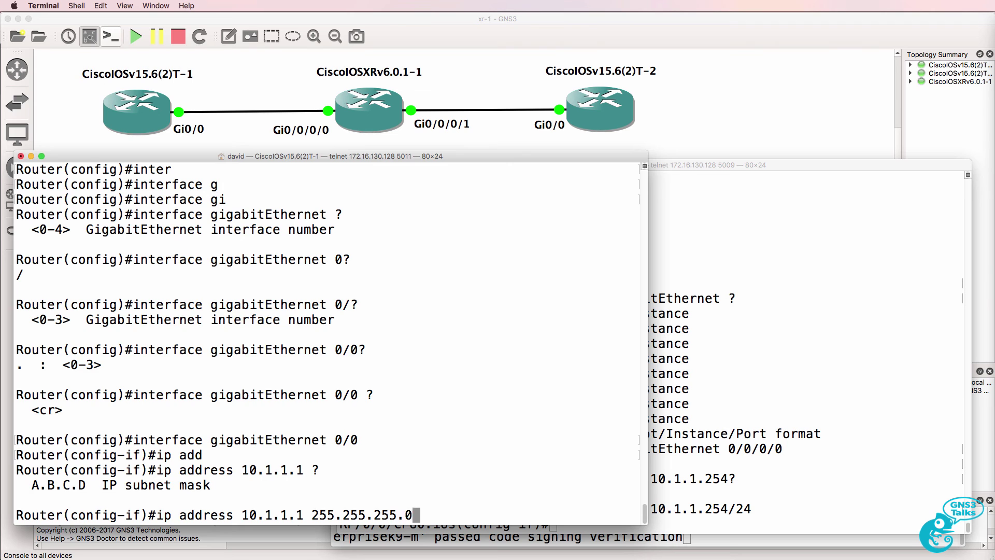
{"action": "key", "text": "Return"}
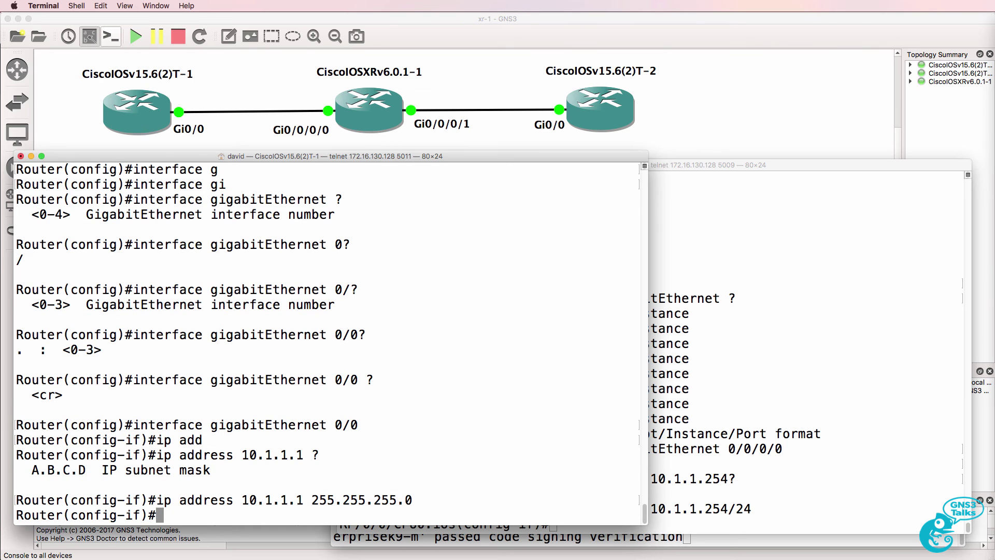
Enable Gi0/0 and ping the XR router at 10.1.1.254 from config mode.
{"action": "type", "text": "no shut"}
{"action": "key", "text": "Return"}
{"action": "type", "text": "do ping 10"}
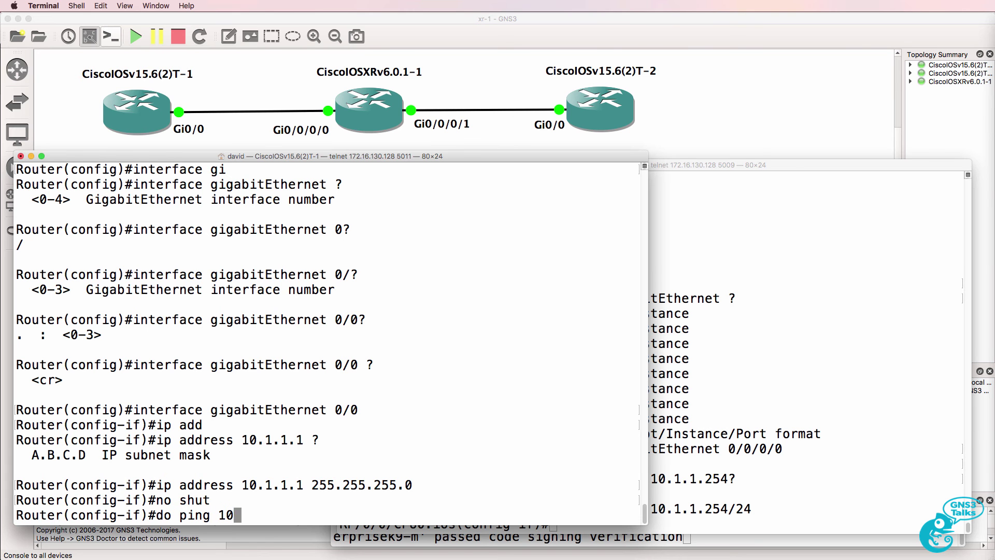
{"action": "type", "text": ".1.1.254"}
{"action": "key", "text": "Return"}
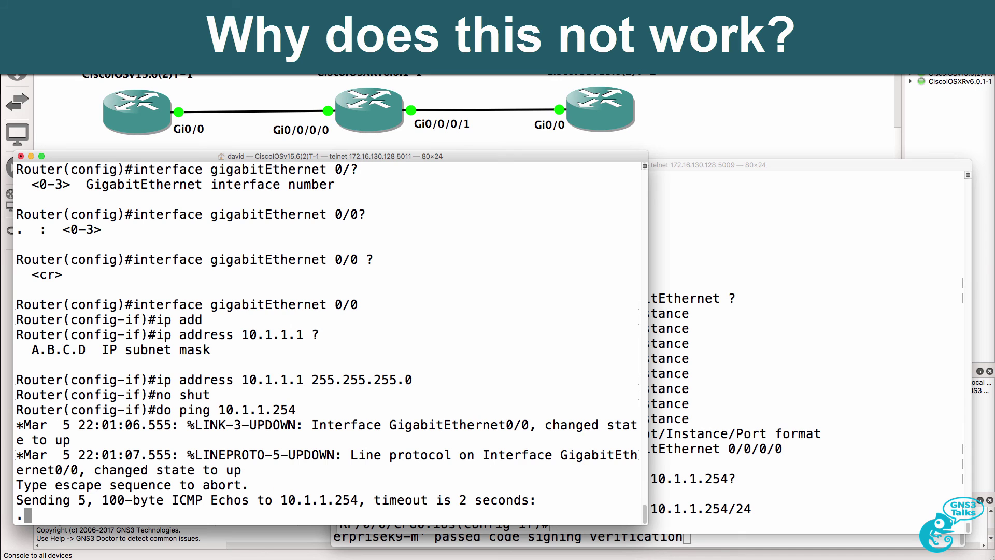
On the XR router, compare show running-config, where Gi0/0/0/0 is still shut, with pending show configuration.
{"action": "left_click", "coordinate": [724, 388]}
{"action": "type", "text": "show running-config"}
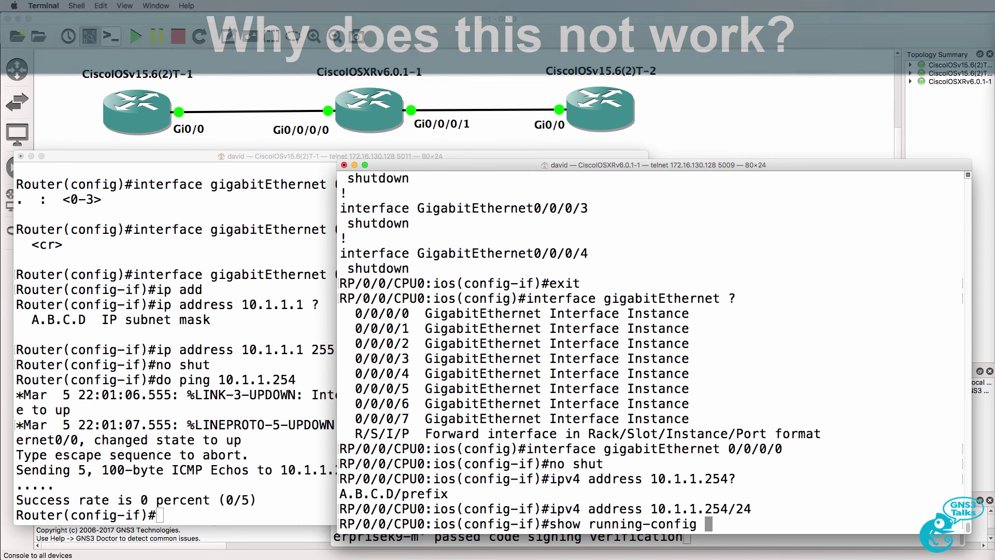
{"action": "key", "text": "Return"}
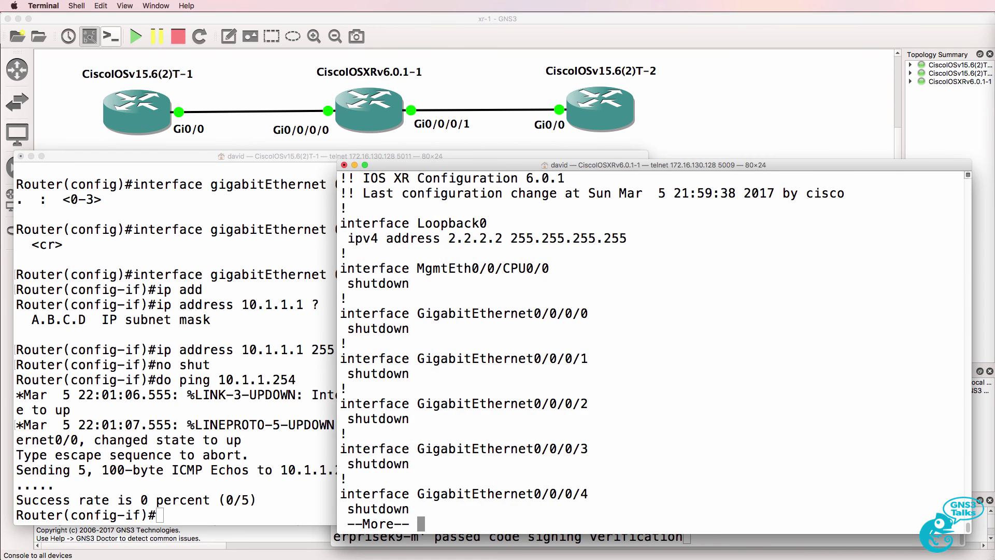
{"action": "left_click_drag", "start_coordinate": [343, 299], "coordinate": [552, 329]}
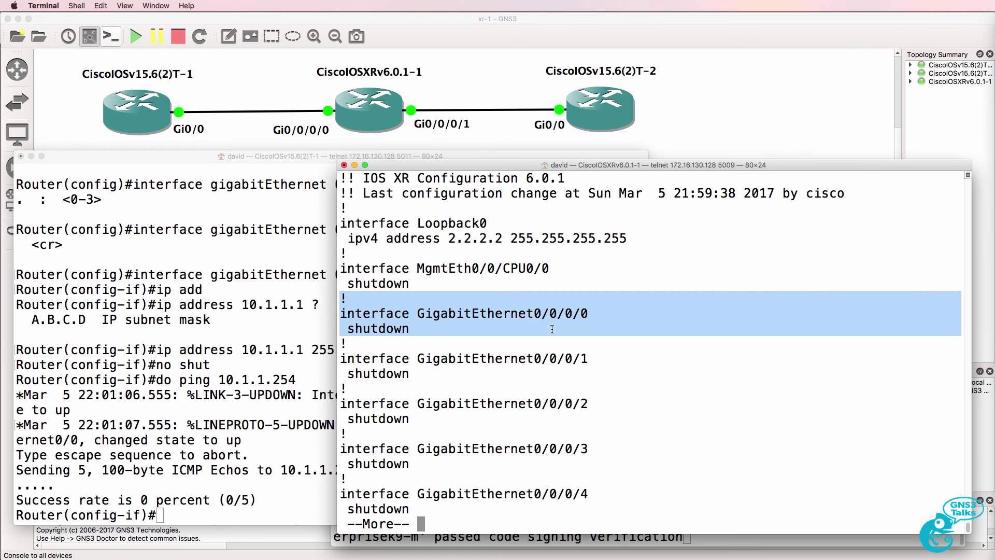
{"action": "type", "text": "qshow config"}
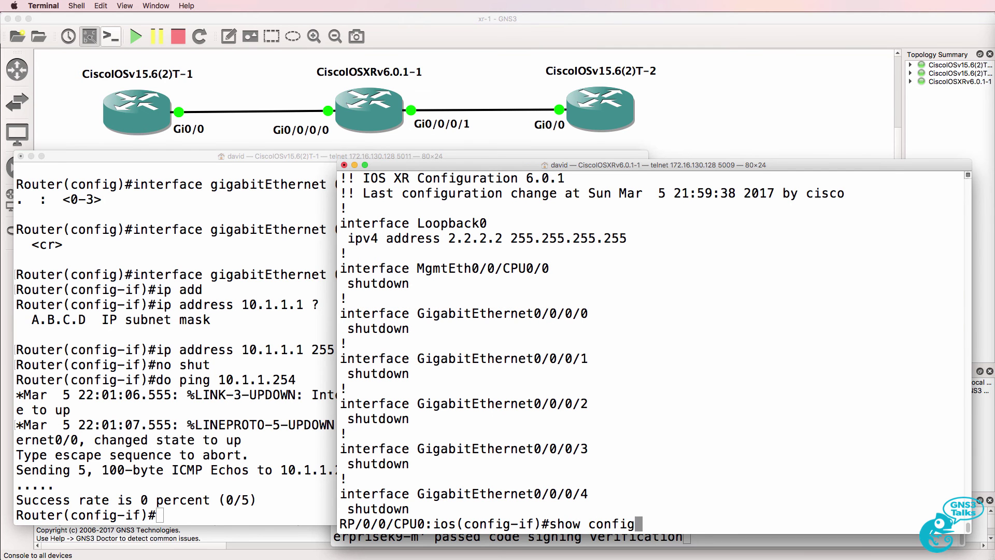
{"action": "type", "text": "uration"}
{"action": "key", "text": "Return"}
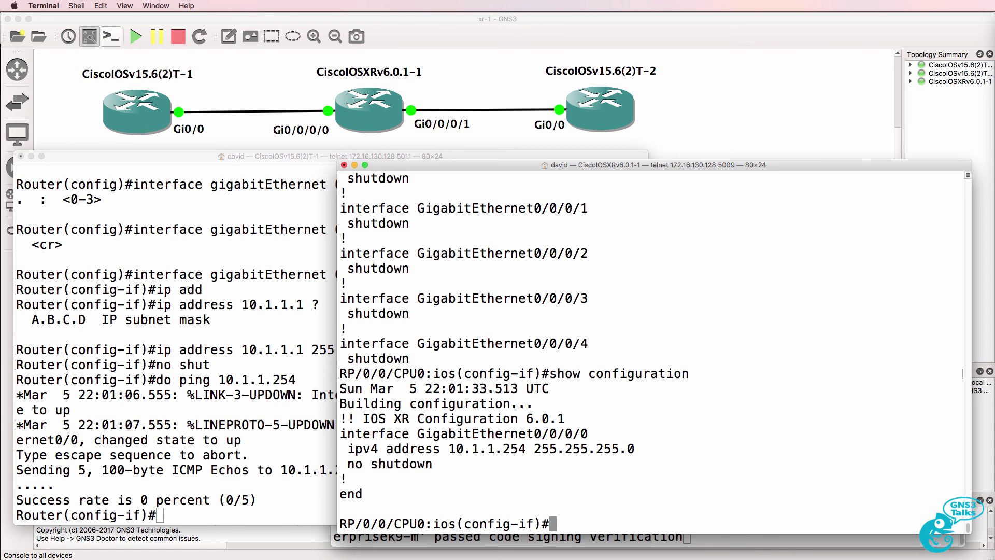
Re-list the running config and view show configuration merge with the pending 10.1.1.254 address.
{"action": "type", "text": "show running-config"}
{"action": "key", "text": "Return"}
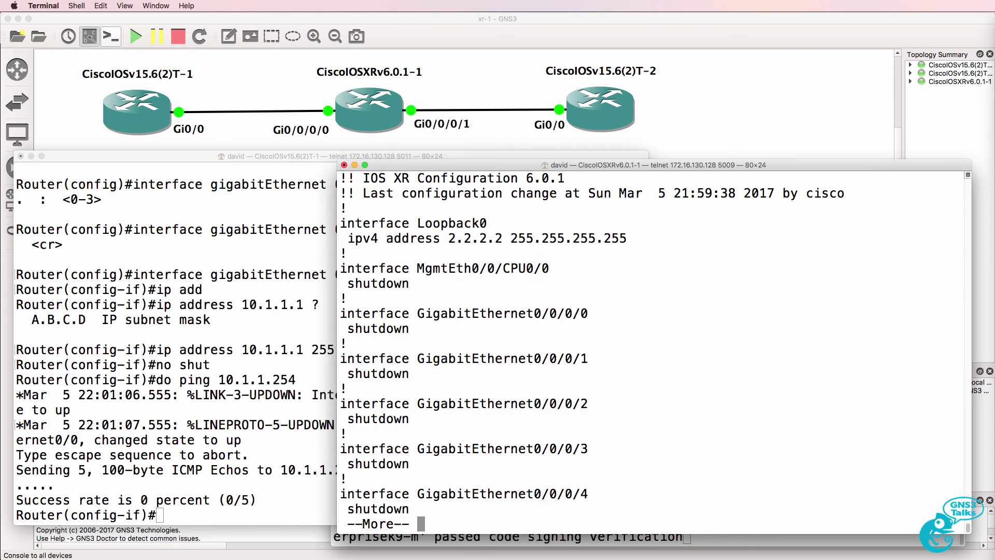
{"action": "left_click_drag", "start_coordinate": [417, 324], "coordinate": [394, 313]}
{"action": "type", "text": "qshow conf"}
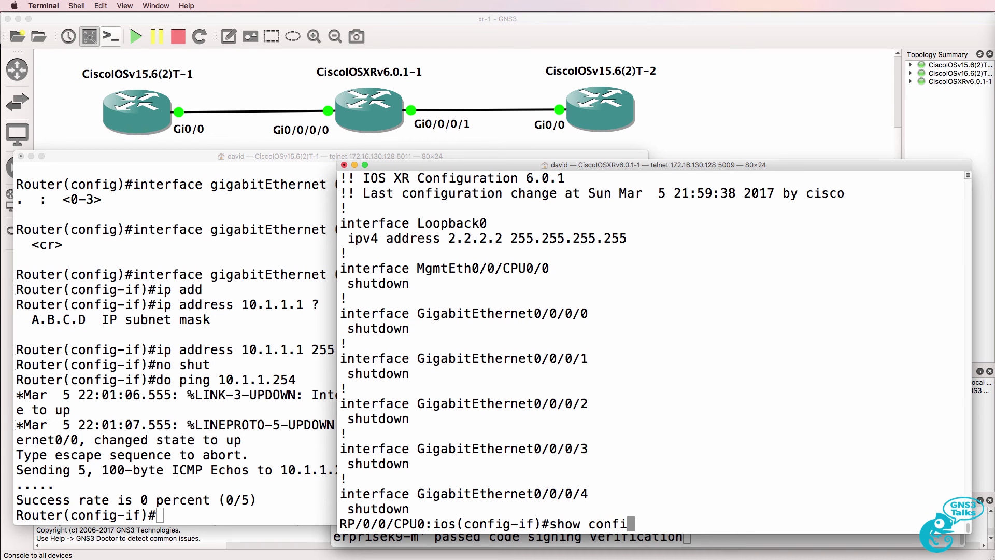
{"action": "key", "text": "Tab"}
{"action": "type", "text": "merge"}
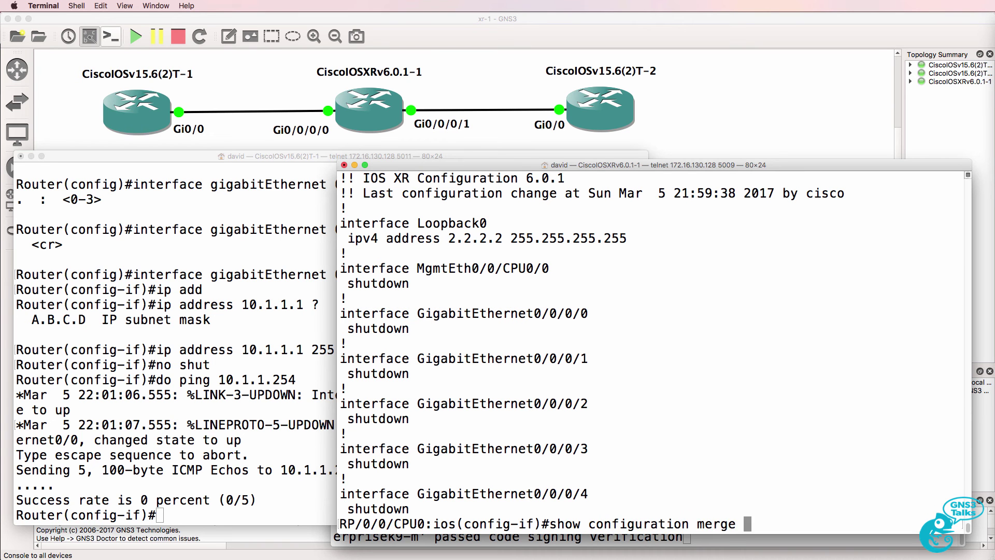
{"action": "key", "text": "Return"}
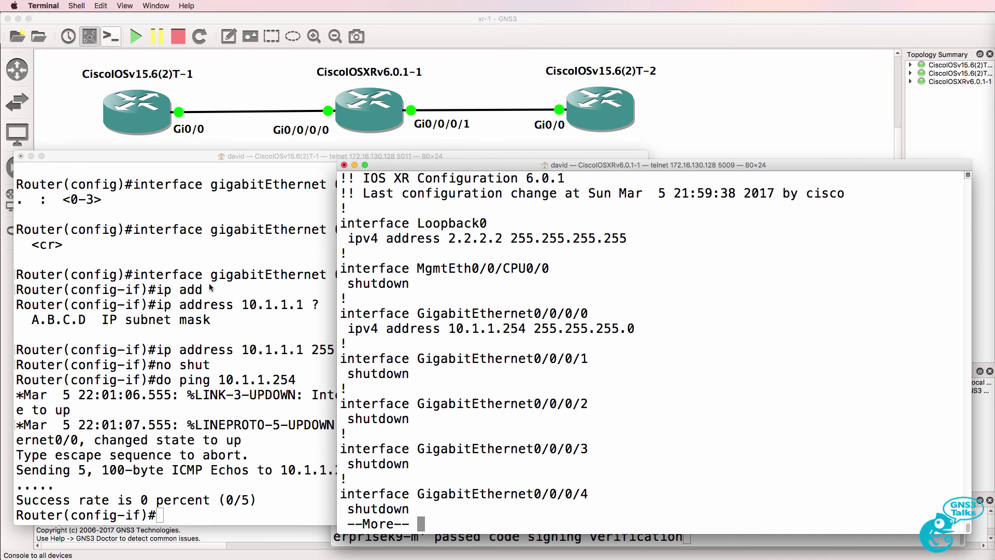
{"action": "left_click_drag", "start_coordinate": [345, 301], "coordinate": [616, 355]}
Commit the pending XR configuration, bringing GigabitEthernet0/0/0/0 to state Up.
{"action": "type", "text": "qcommit"}
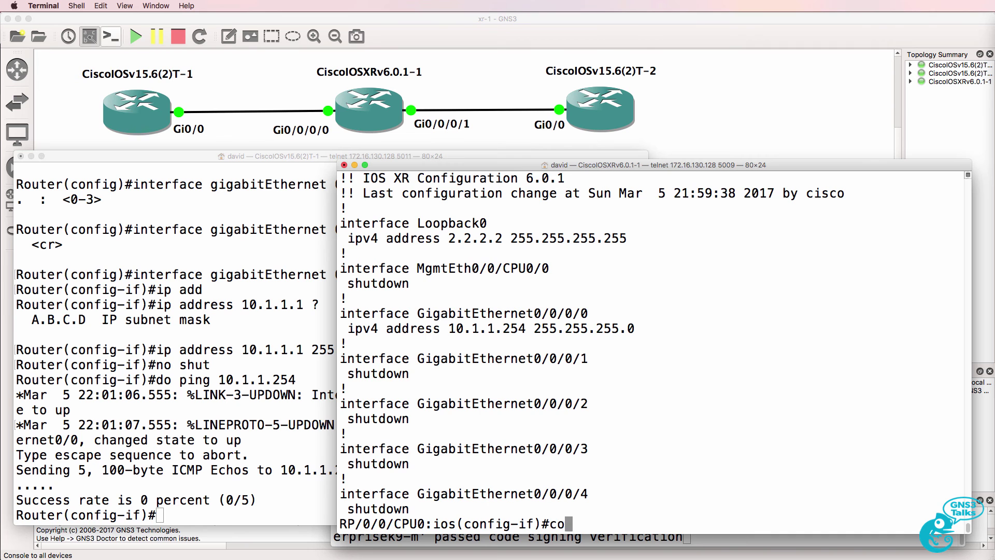
{"action": "key", "text": "Return"}
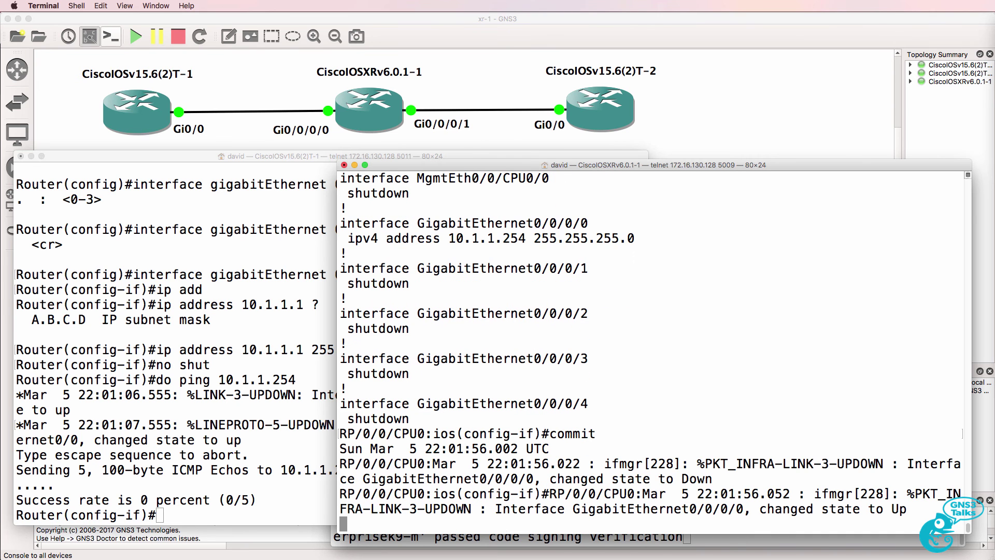
{"action": "left_click_drag", "start_coordinate": [908, 509], "coordinate": [269, 506]}
{"action": "key", "text": "Return"}
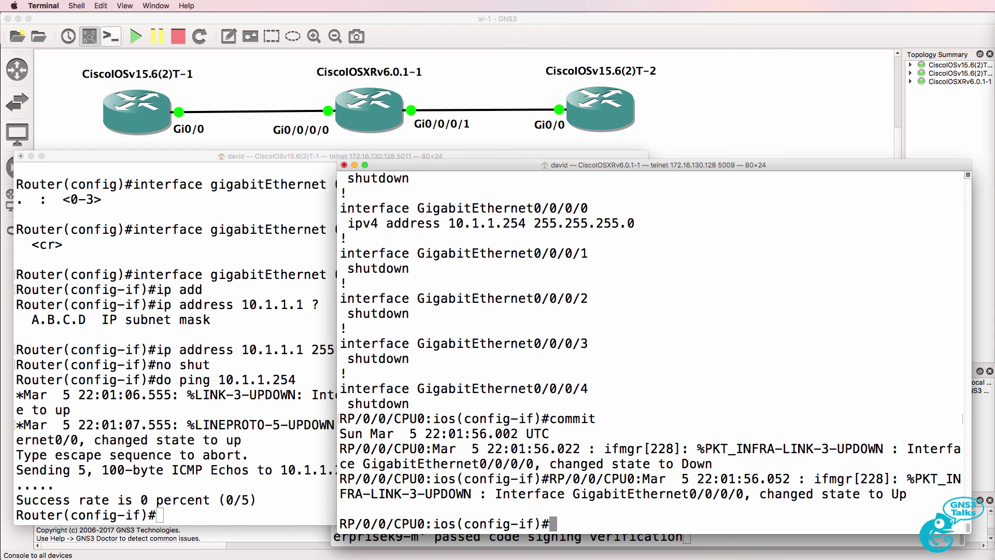
Exit config mode, review show configuration history listing two commits, then re-enter conf t.
{"action": "type", "text": "end"}
{"action": "key", "text": "Return"}
{"action": "type", "text": "show c"}
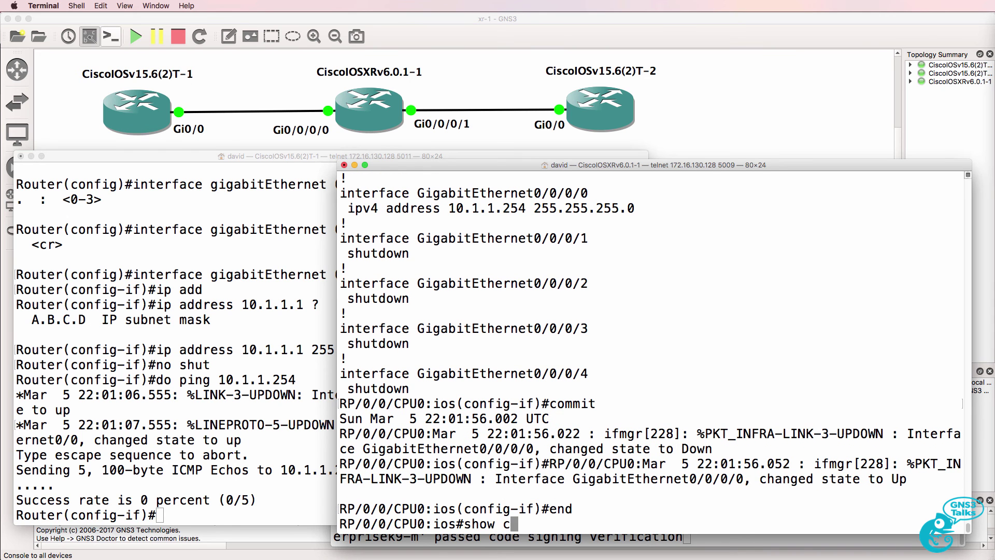
{"action": "type", "text": "onfi"}
{"action": "key", "text": "Tab"}
{"action": "type", "text": "?"}
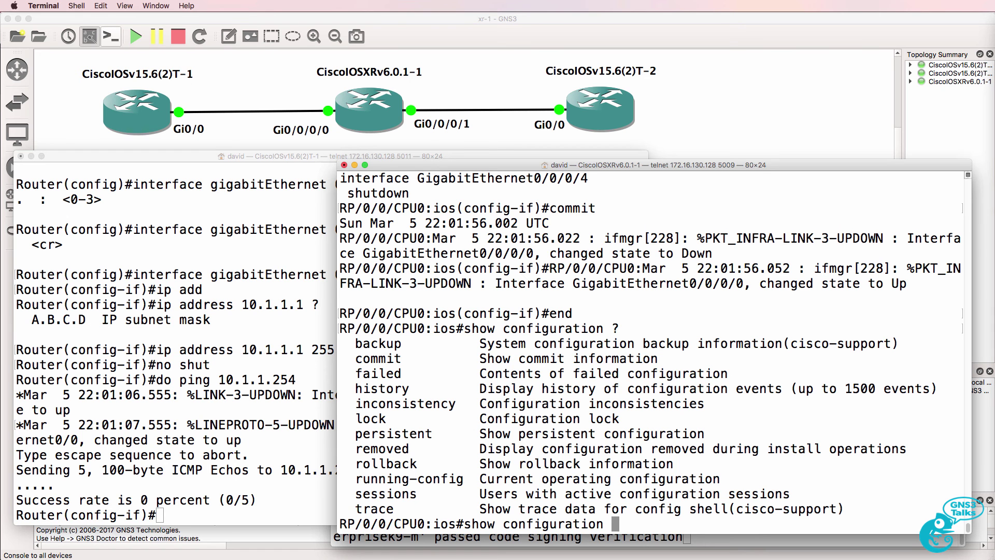
{"action": "type", "text": "history ?"}
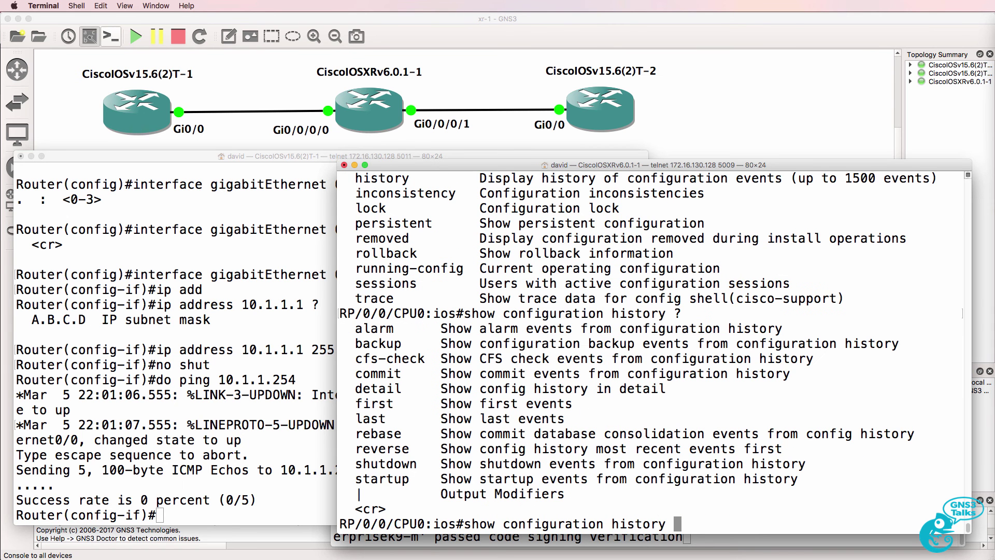
{"action": "key", "text": "Return"}
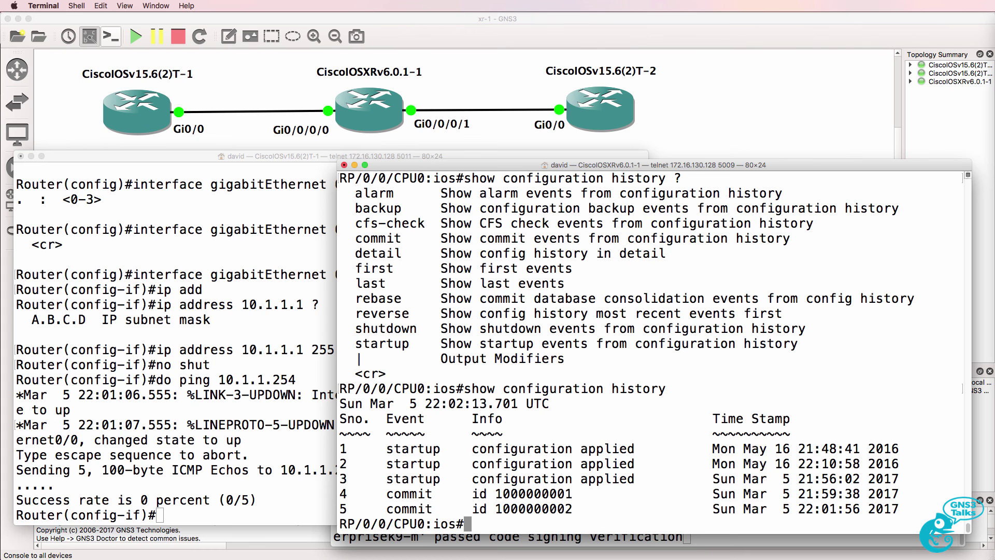
{"action": "left_click_drag", "start_coordinate": [339, 494], "coordinate": [953, 506]}
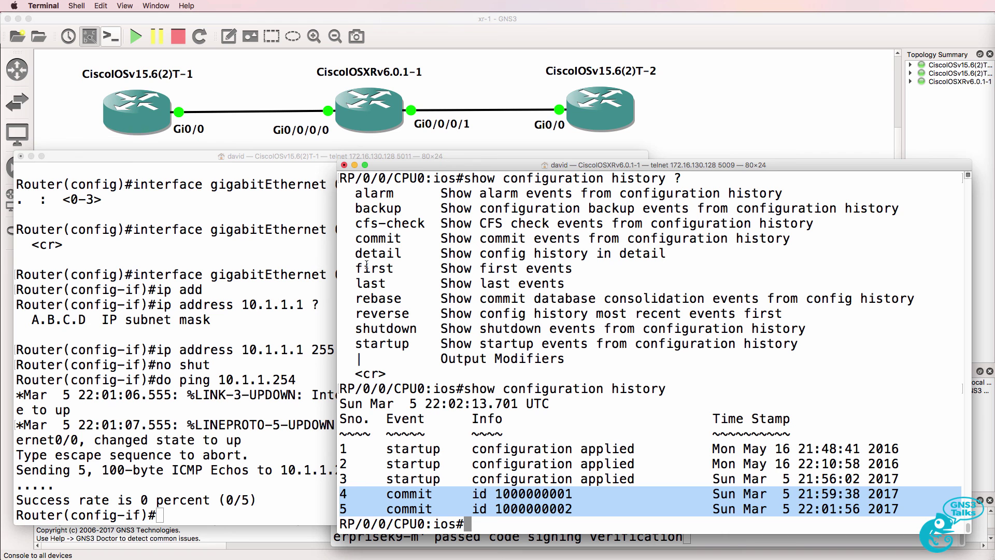
{"action": "type", "text": "conf t"}
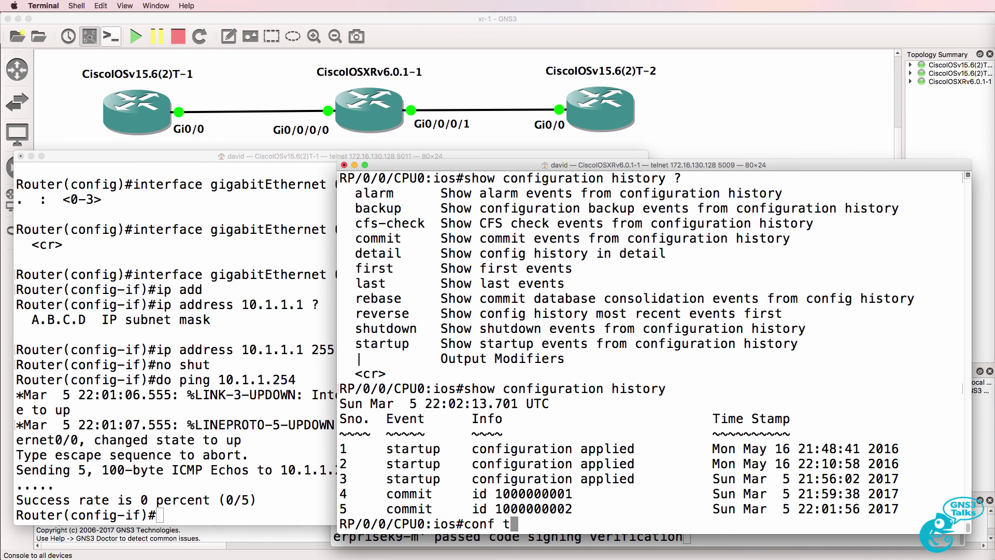
{"action": "key", "text": "Return"}
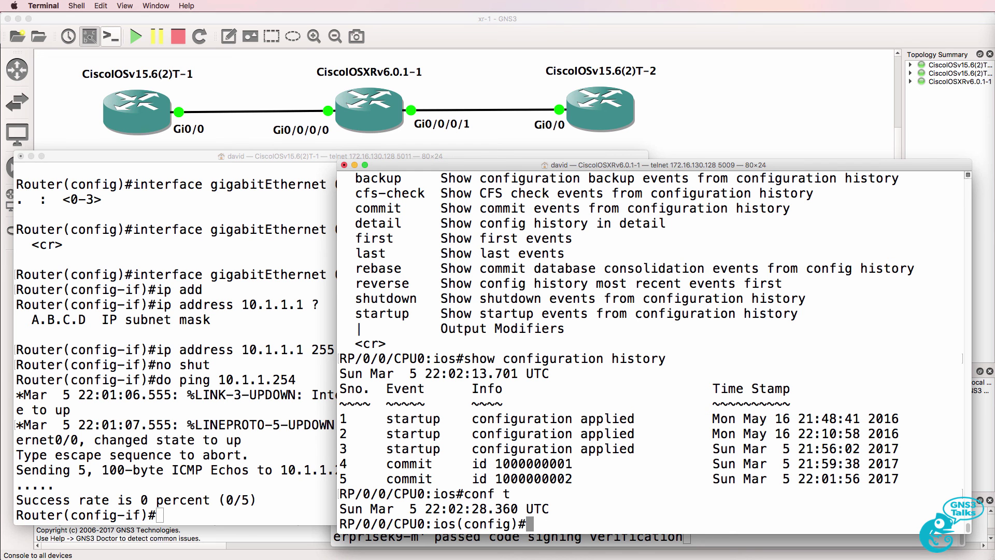
Check the XR running configuration now shows 10.1.1.254 on GigabitEthernet0/0/0/0.
{"action": "type", "text": "show running-config"}
{"action": "key", "text": "Return"}
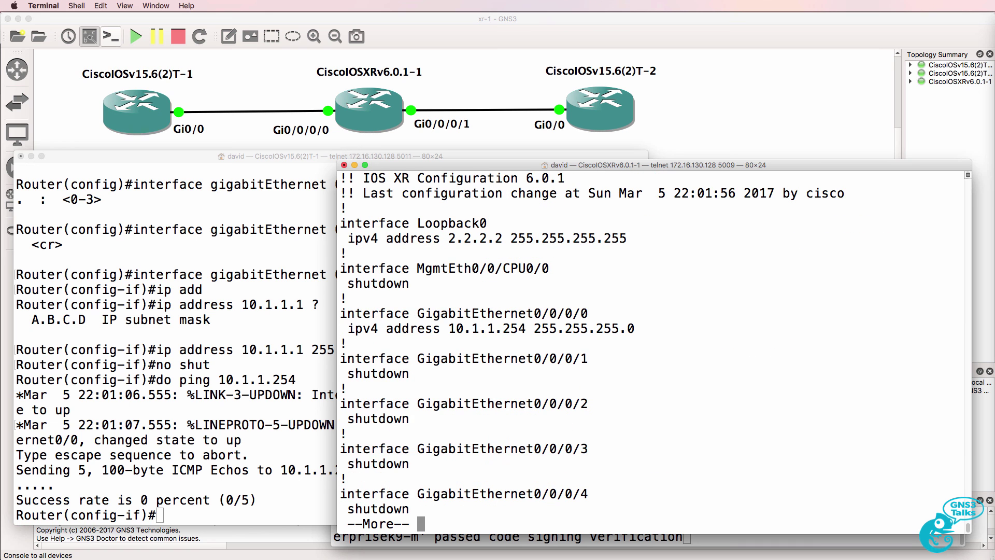
{"action": "key", "text": "q"}
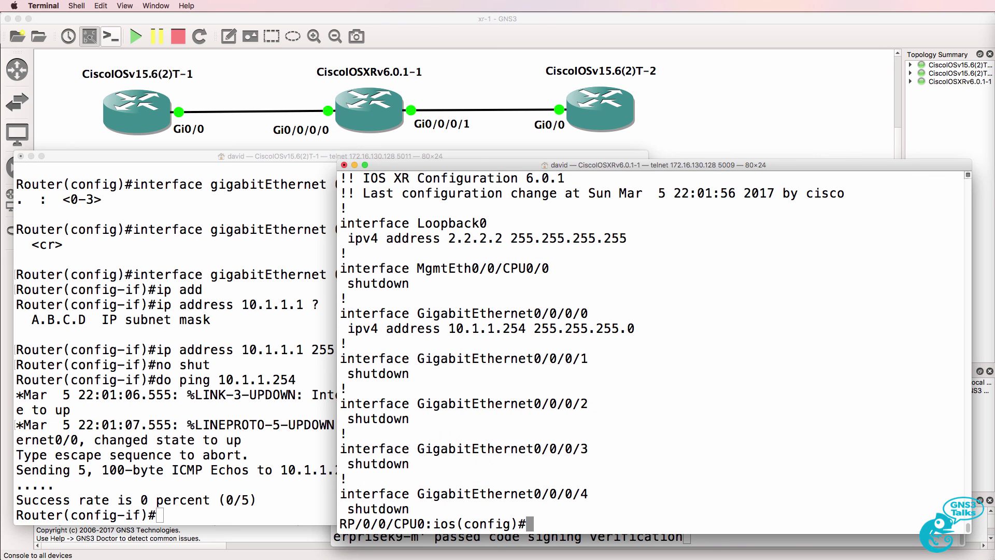
Repeat the IOSv ping to 10.1.1.254, now succeeding 5/5.
{"action": "left_click", "coordinate": [92, 276]}
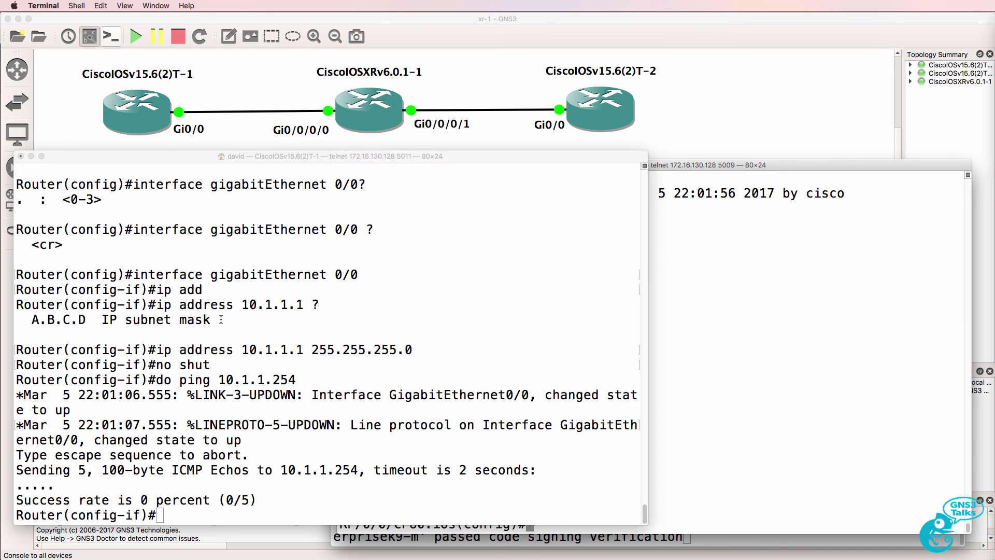
{"action": "key", "text": "Up"}
{"action": "left_click_drag", "start_coordinate": [168, 519], "coordinate": [14, 436]}
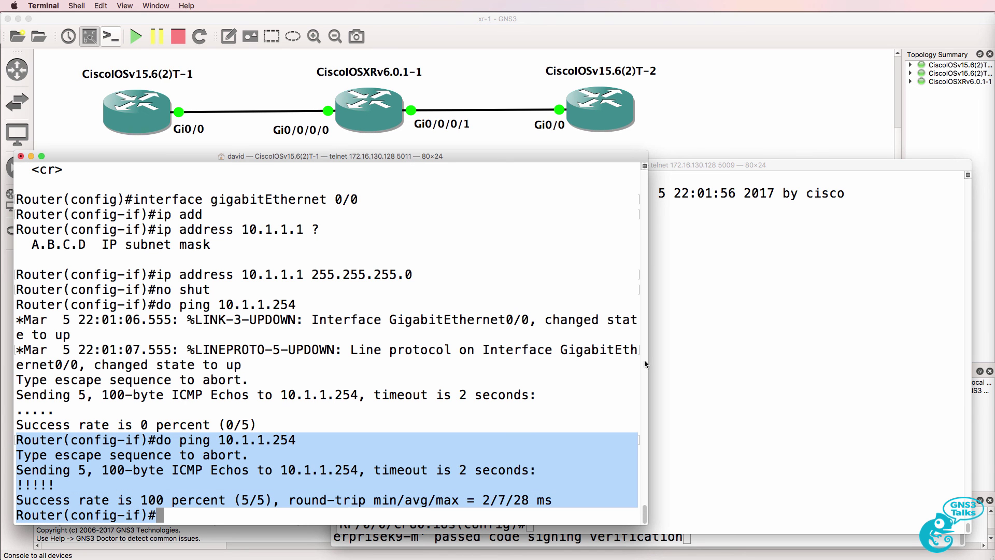
Ping the IOSv at 10.1.1.1 from XR exec mode, succeeding 5/5.
{"action": "left_click", "coordinate": [835, 346]}
{"action": "type", "text": "p"}
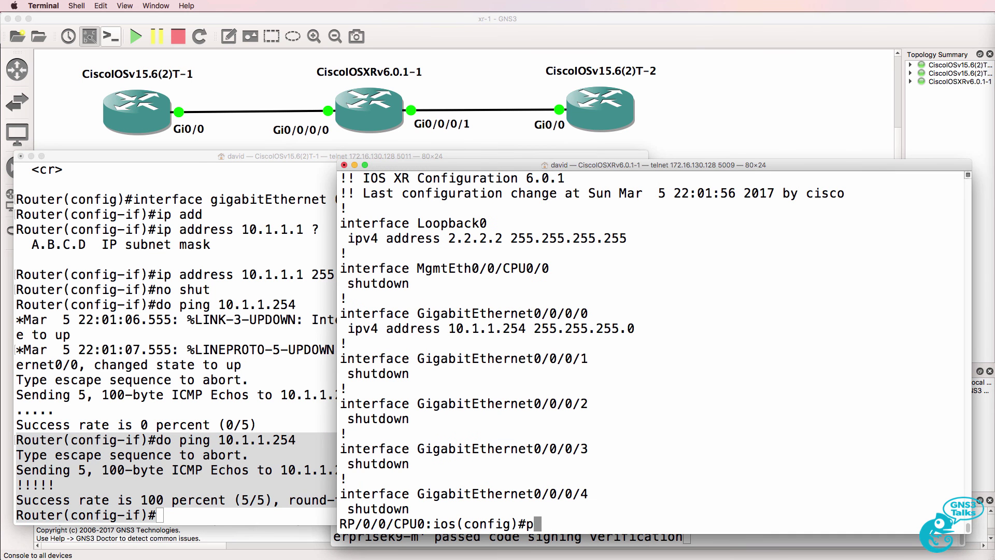
{"action": "type", "text": "ing 10.1.1.1"}
{"action": "key", "text": "Return"}
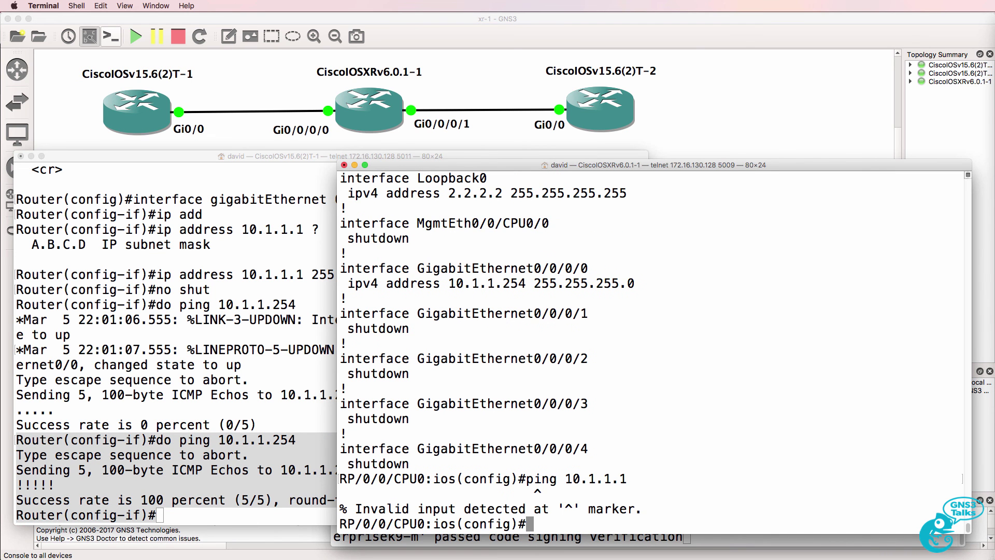
{"action": "type", "text": "end"}
{"action": "key", "text": "Return"}
{"action": "type", "text": "ping 10.1.1.1"}
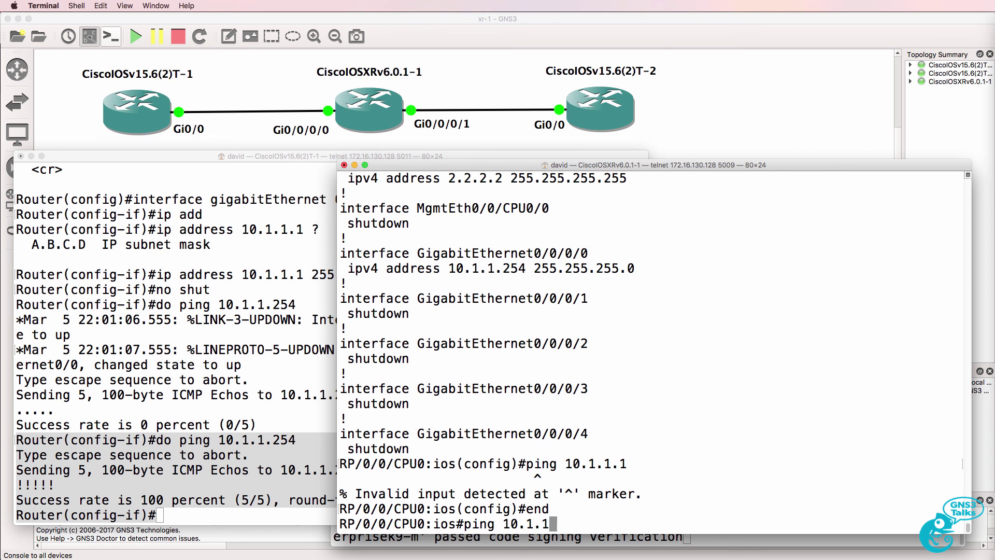
{"action": "key", "text": "Return"}
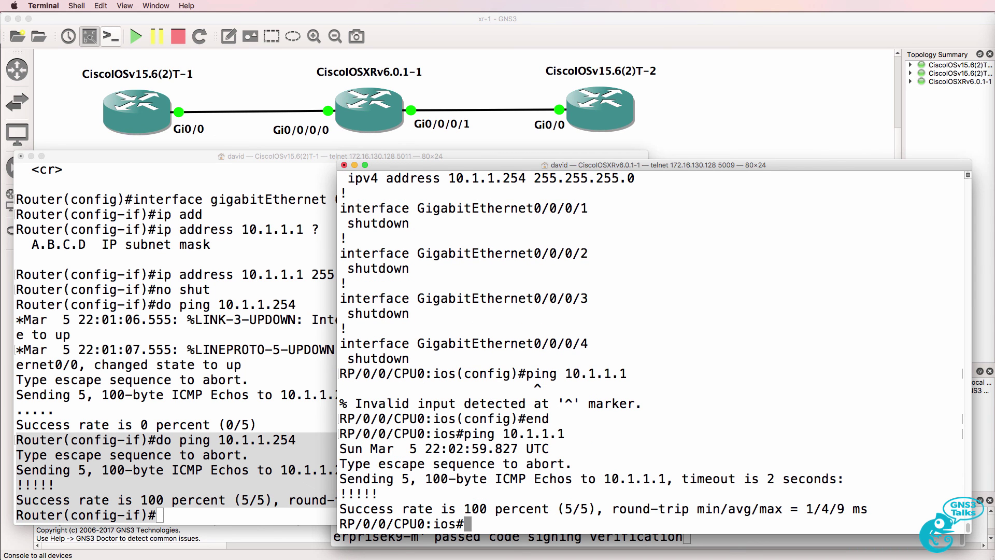